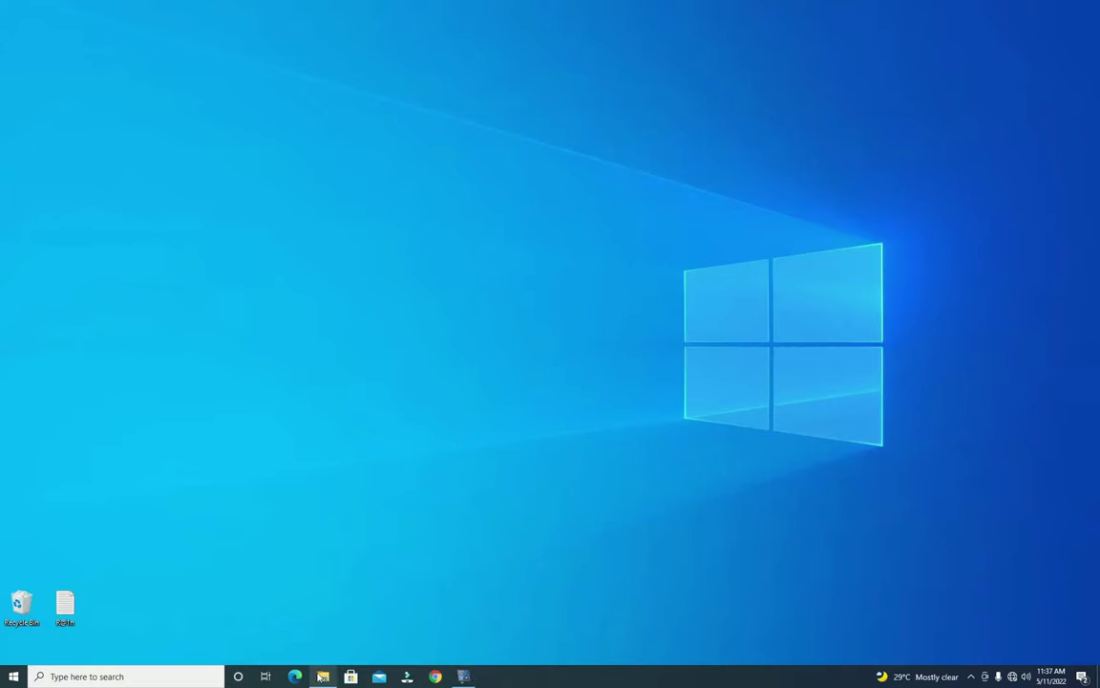
Open the Videos folder from the taskbar, close it again, and bring up the Start panel.
mouse_move(323, 676)
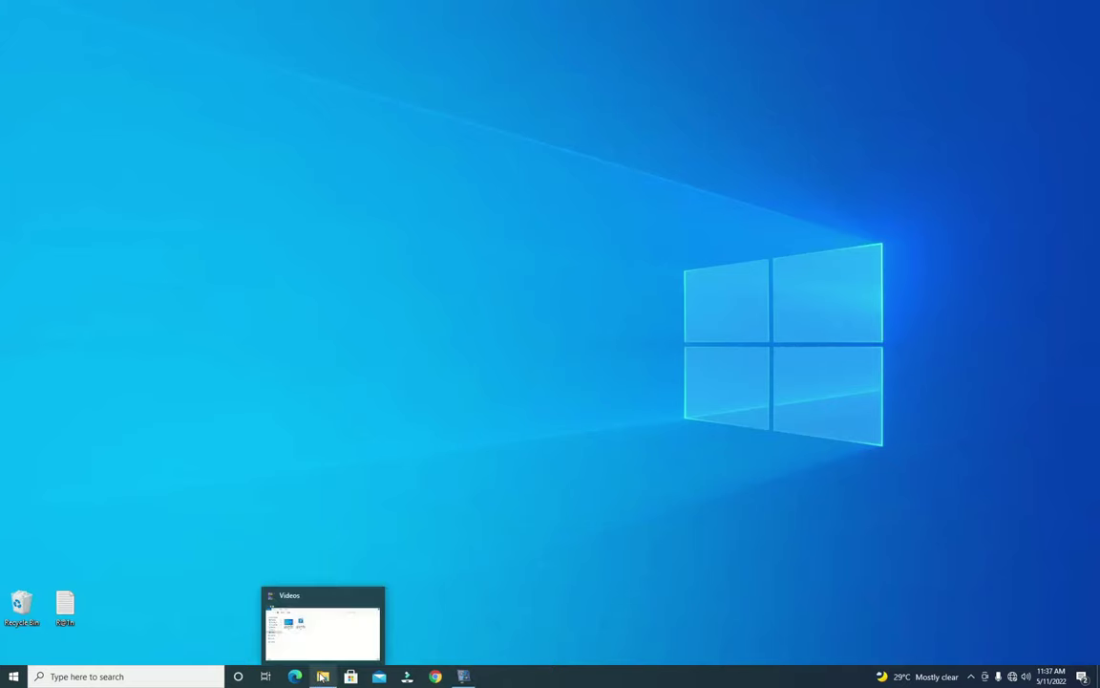
left_click(323, 678)
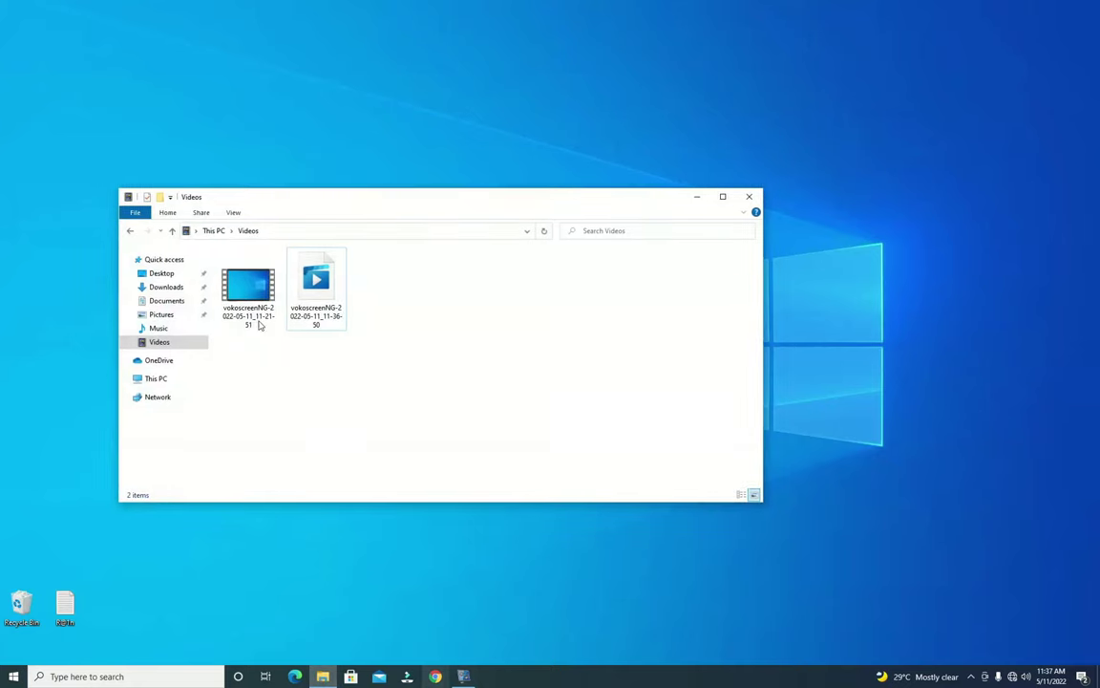
left_click(737, 202)
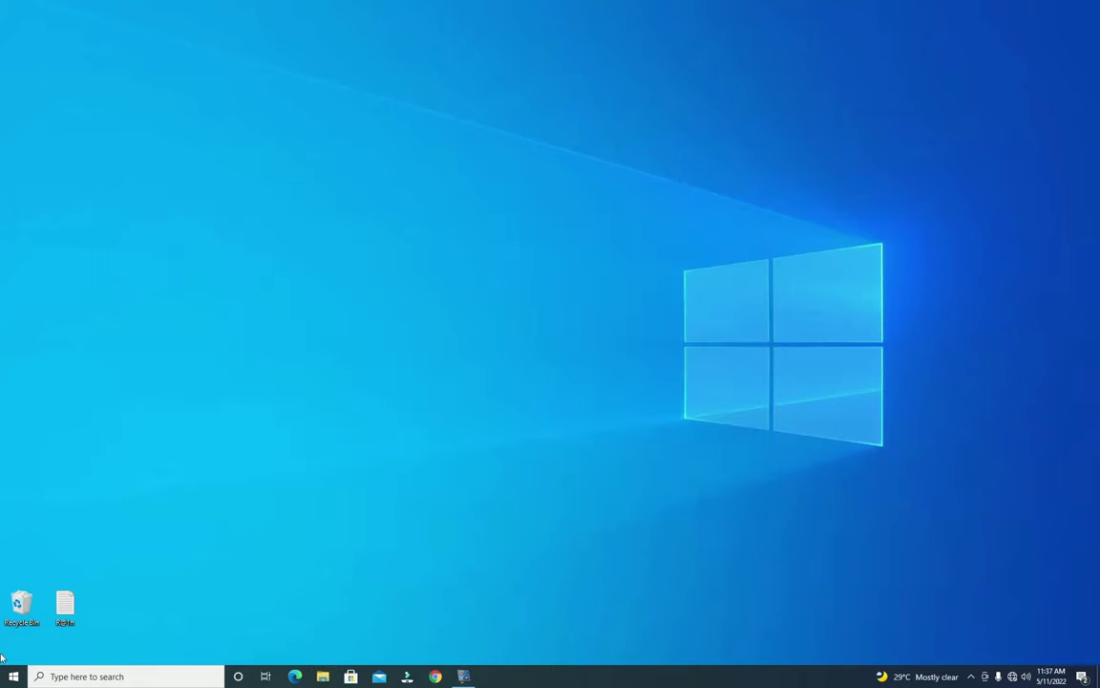
left_click(13, 676)
Search for This PC, go to Documents > Exercise File, and select the introduction to excel workbook.
left_click(51, 677)
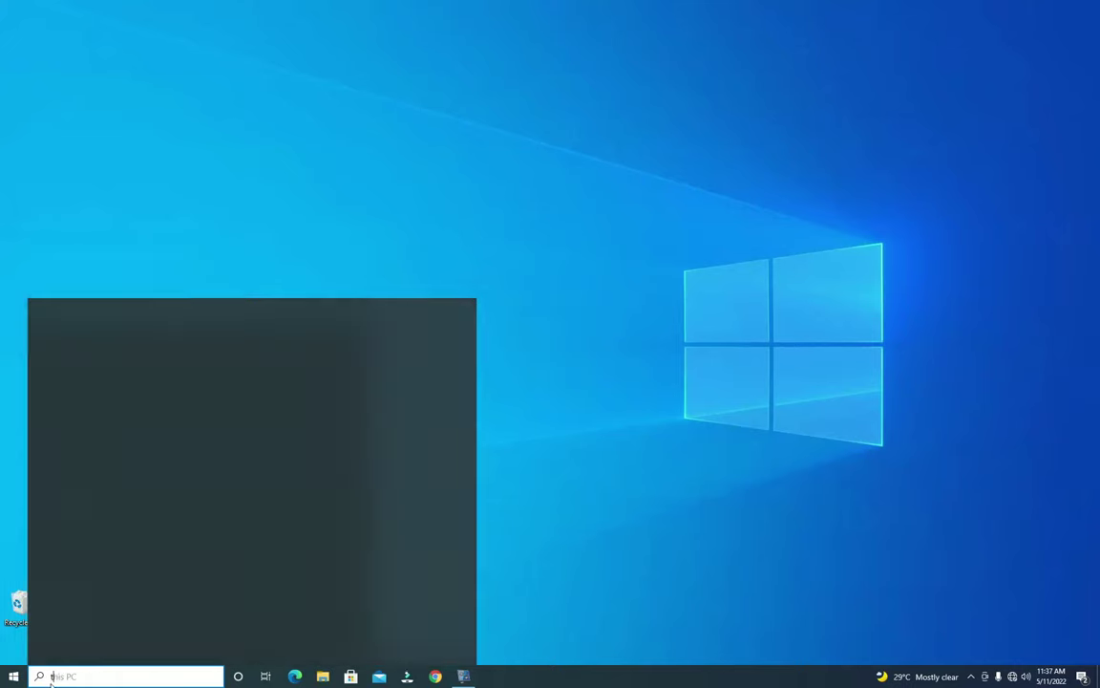
type("thi")
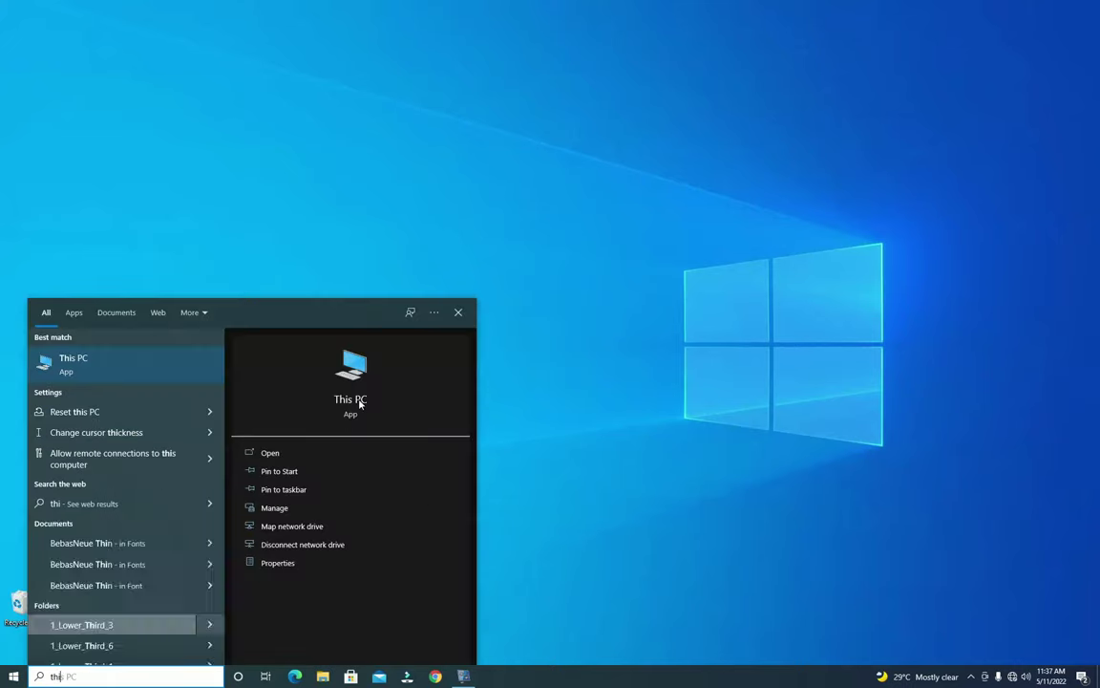
left_click(361, 403)
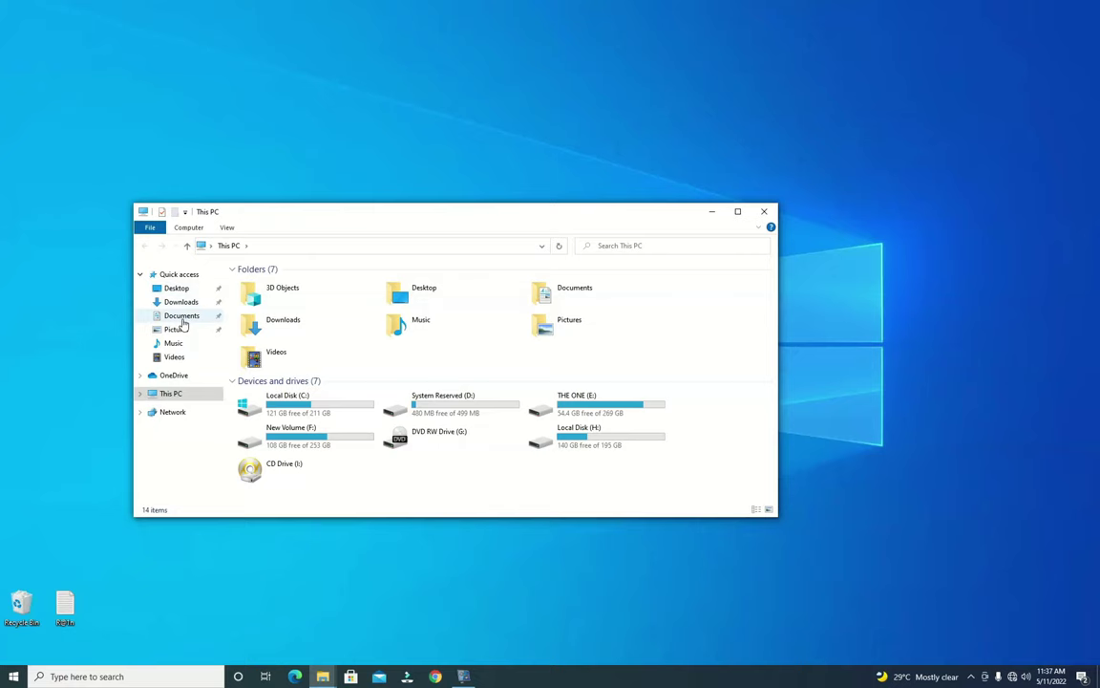
left_click(181, 315)
double_click(265, 294)
left_click(269, 288)
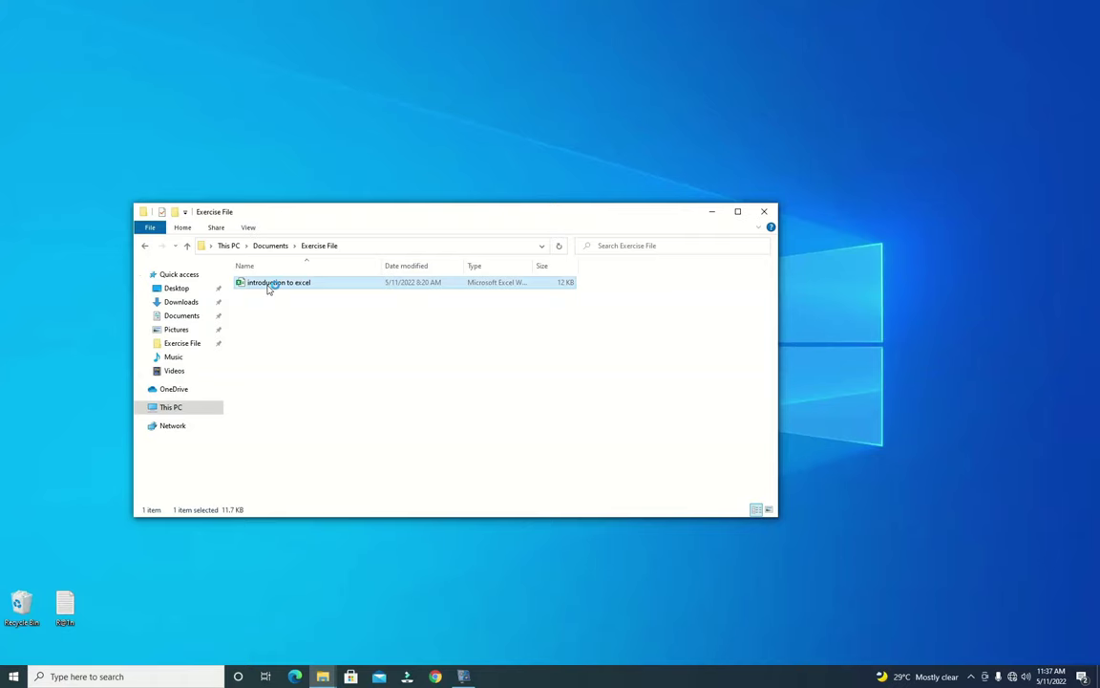
Open the introduction to excel workbook in Excel and show the File home page.
double_click(269, 288)
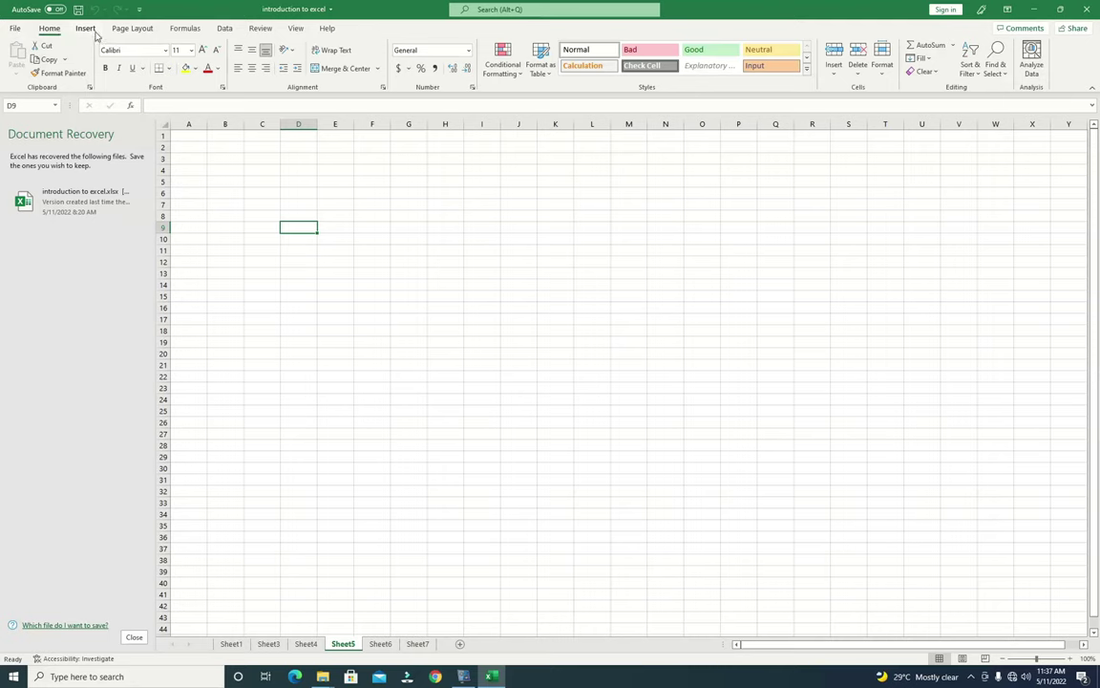
left_click(14, 31)
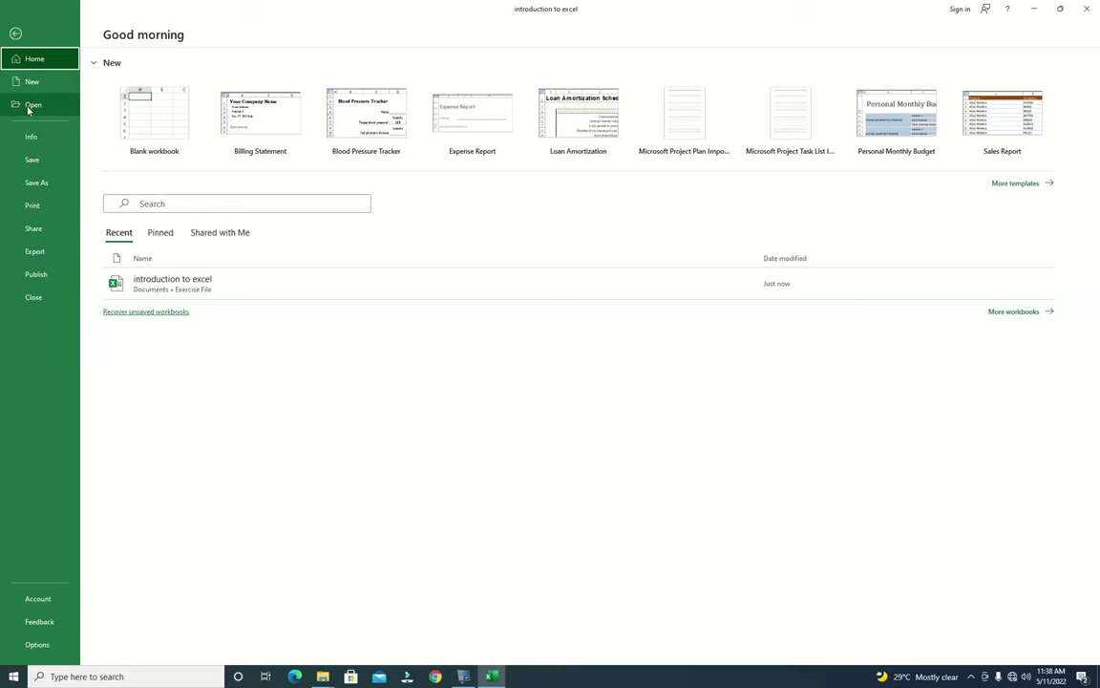
Go back from Backstage view to the blank Sheet5 worksheet.
left_click(15, 33)
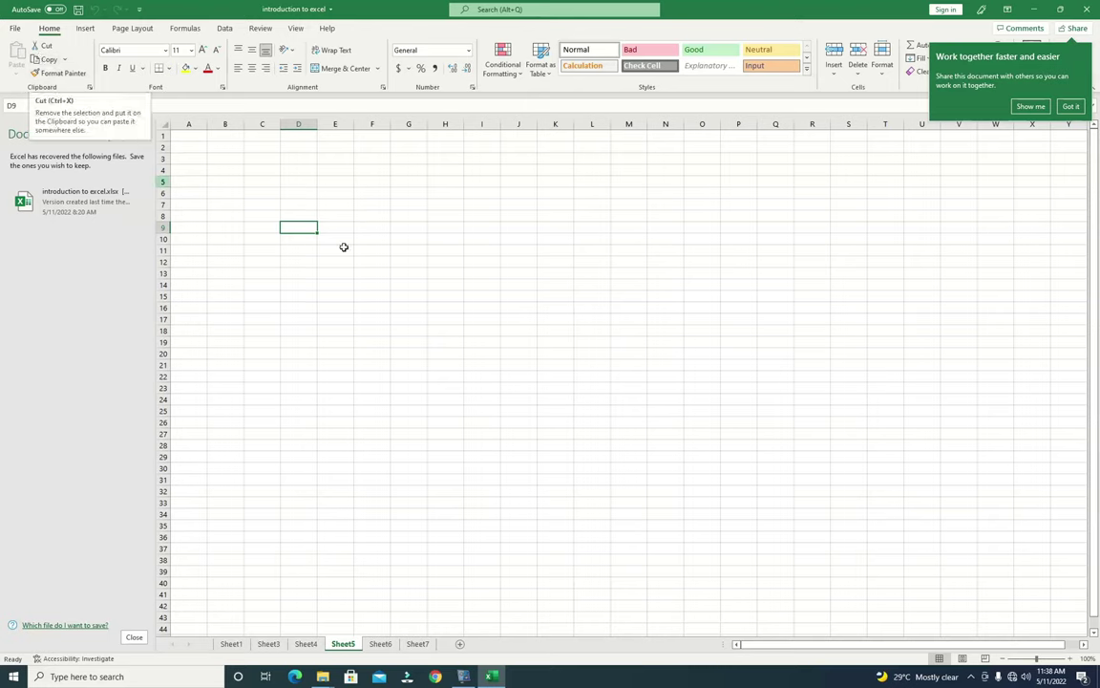
Enter REDLINK SOLUTION in cell E6, fixing the typos, then reselect E6.
left_click(319, 198)
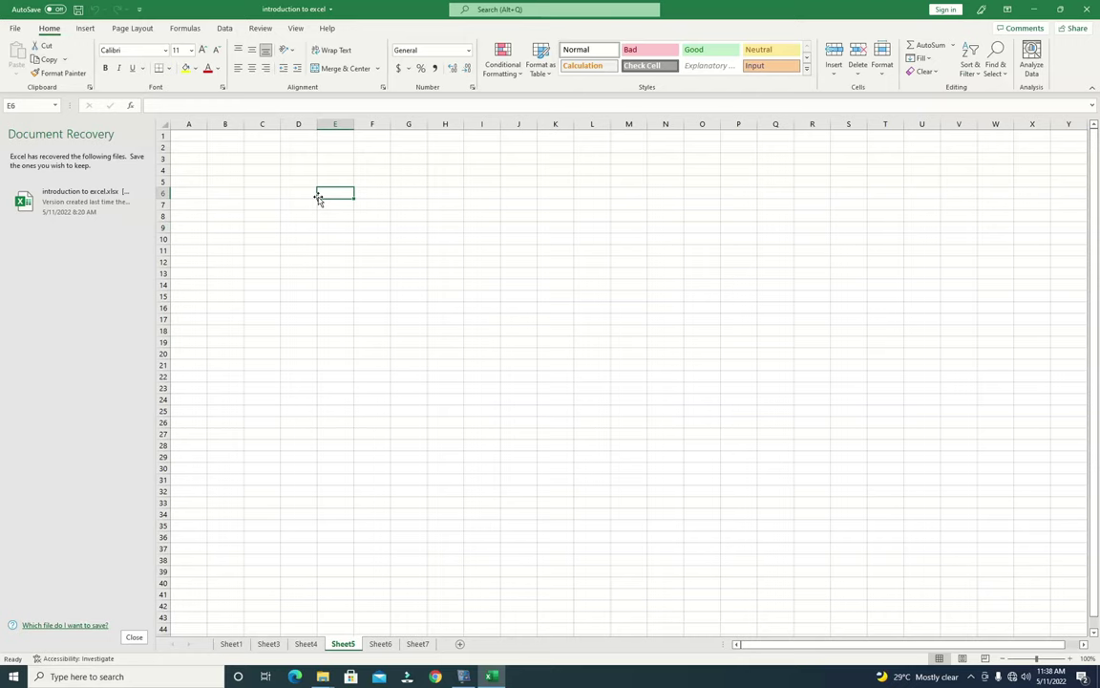
type("ReD")
key("BackSpace")
key("BackSpace")
type("E")
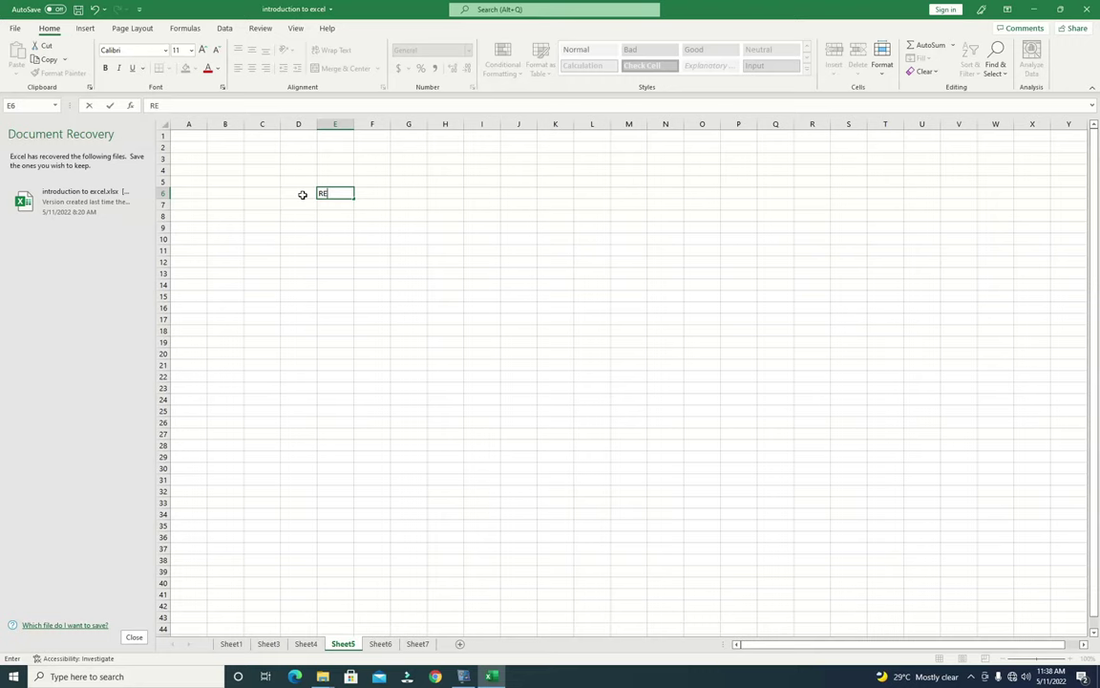
type("D")
type("LING")
key("BackSpace")
type("K SOLUTIOPN")
key("BackSpace")
key("BackSpace")
type("N")
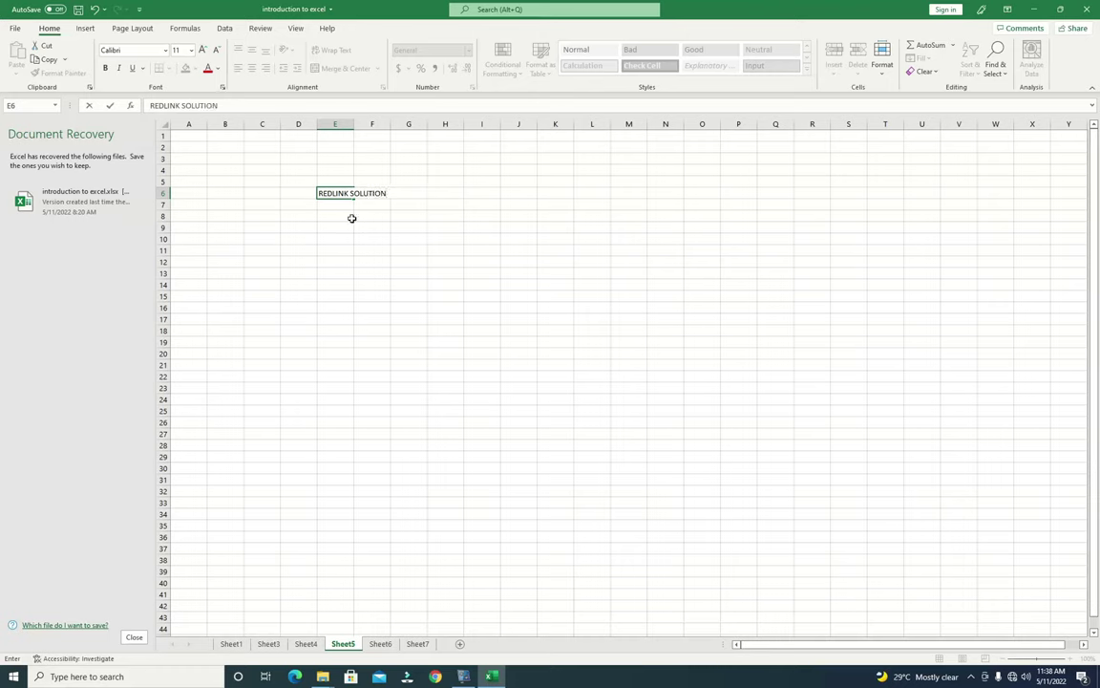
left_click(348, 216)
left_click(324, 193)
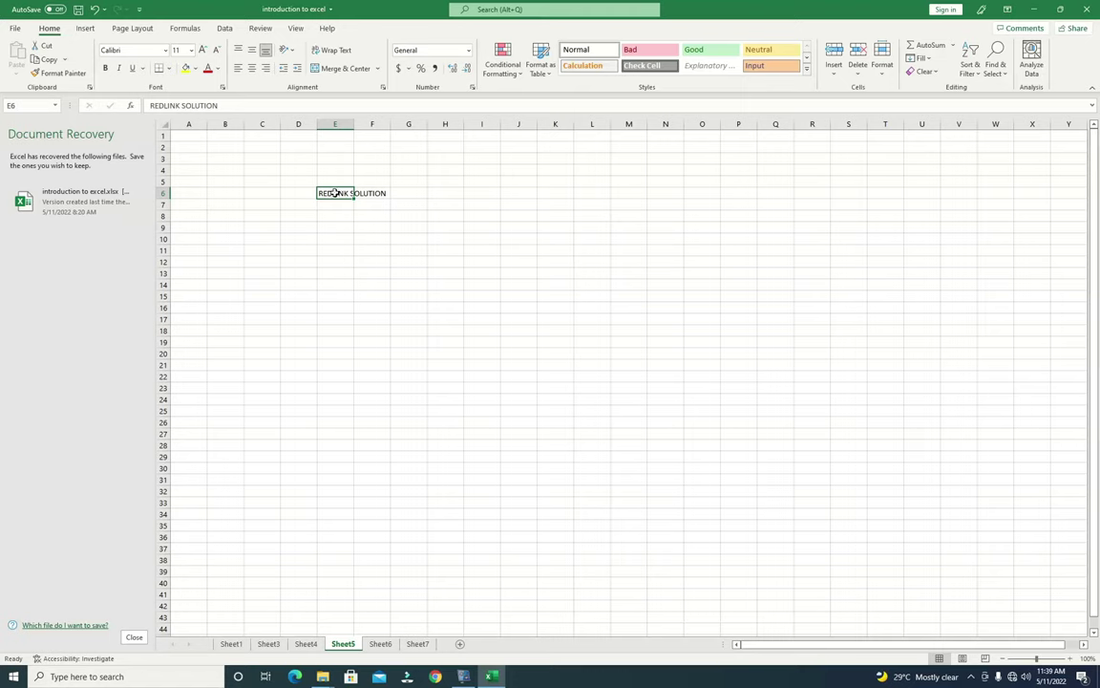
Cut REDLINK SOLUTION from E6 and paste it into E8.
left_click(45, 48)
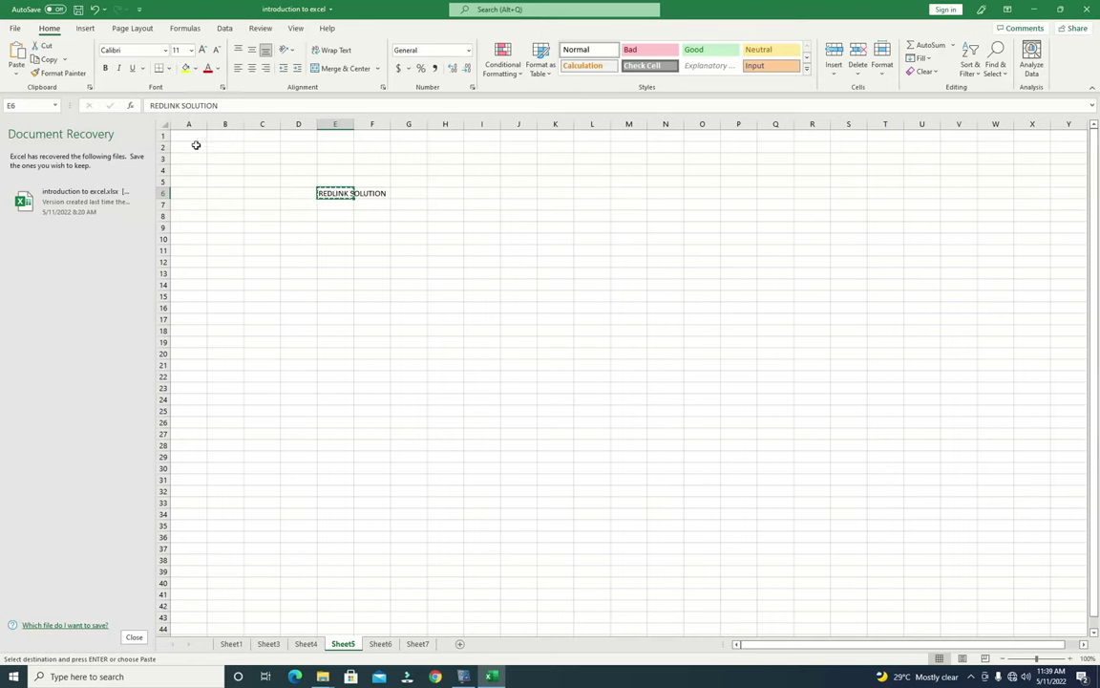
left_click(332, 214)
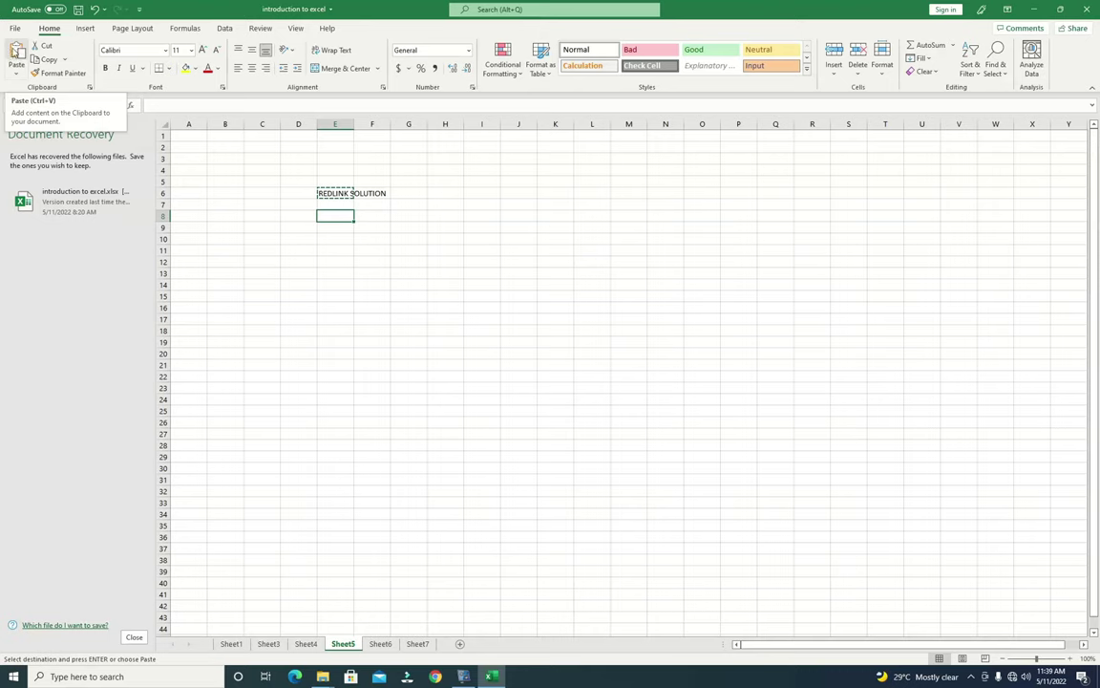
left_click(15, 55)
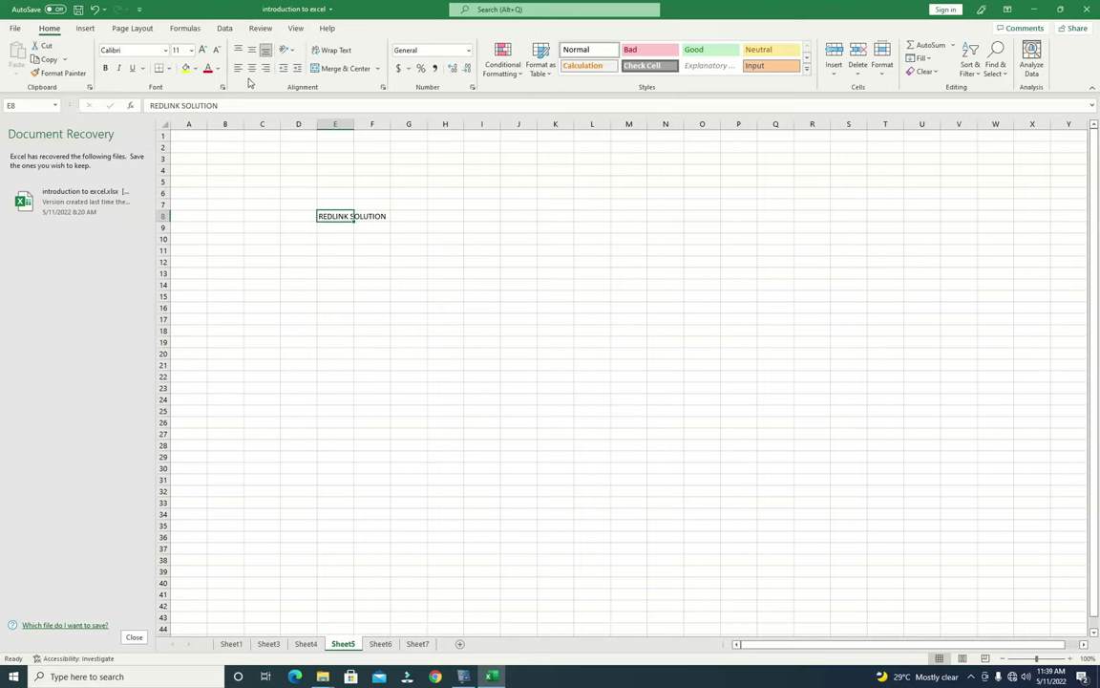
Enlarge the heading's font size in steps, then shrink it back to 16.
left_click(166, 50)
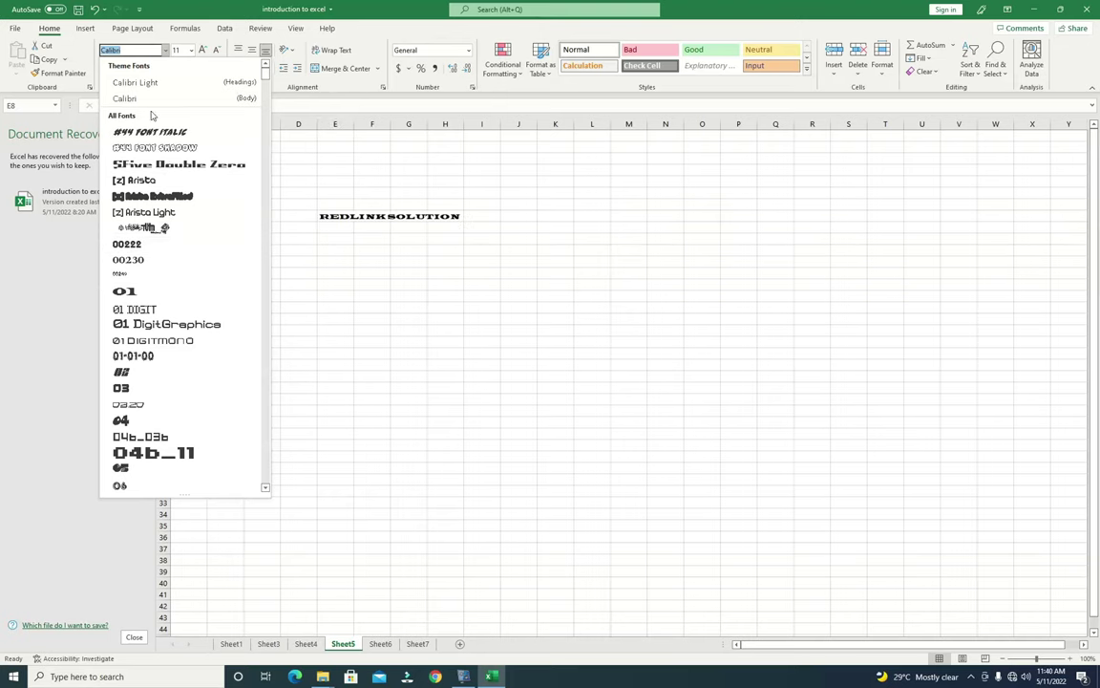
left_click(191, 50)
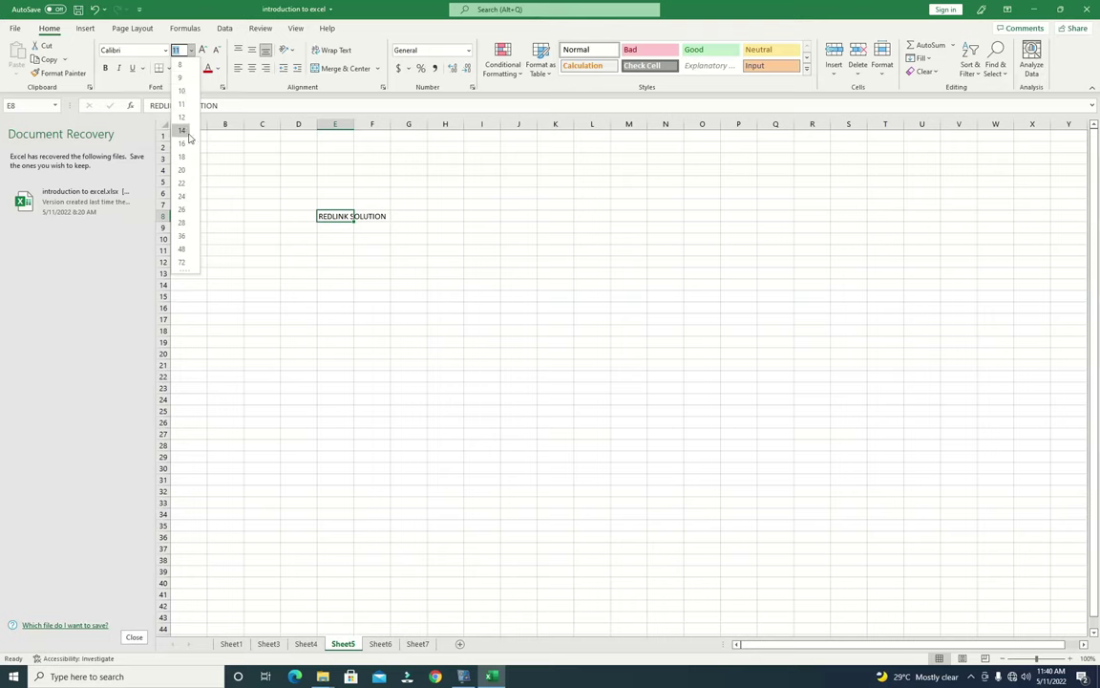
left_click(190, 51)
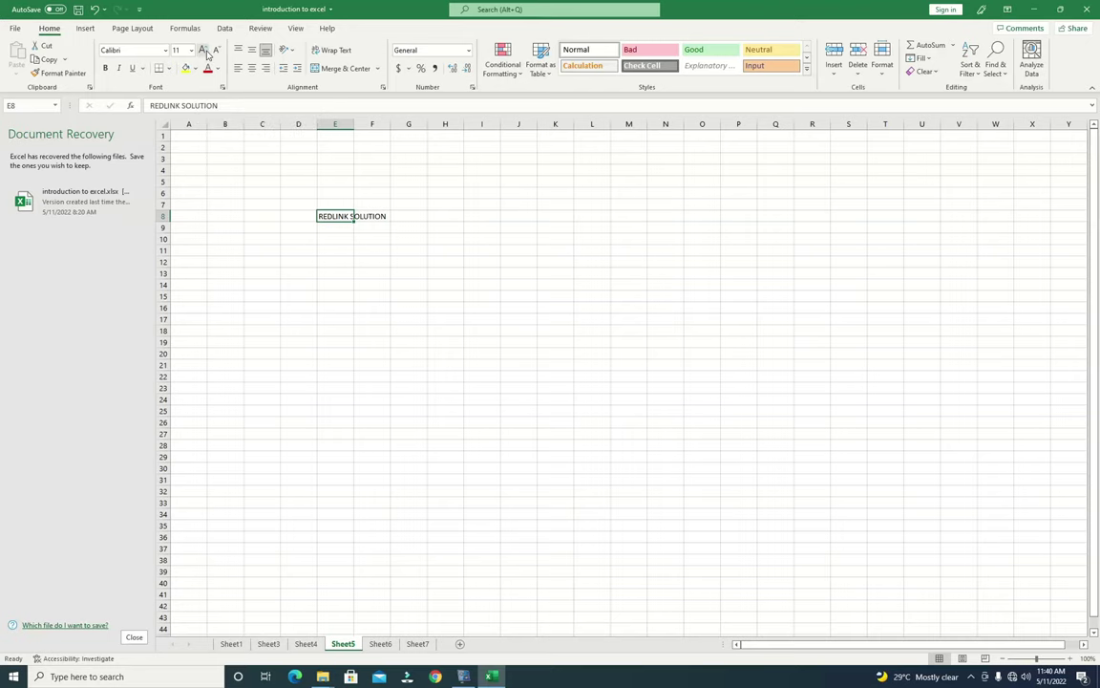
left_click(202, 52)
left_click(203, 51)
left_click(203, 52)
left_click(203, 52)
left_click(203, 52)
left_click(203, 51)
left_click(203, 52)
left_click(202, 52)
left_click(203, 51)
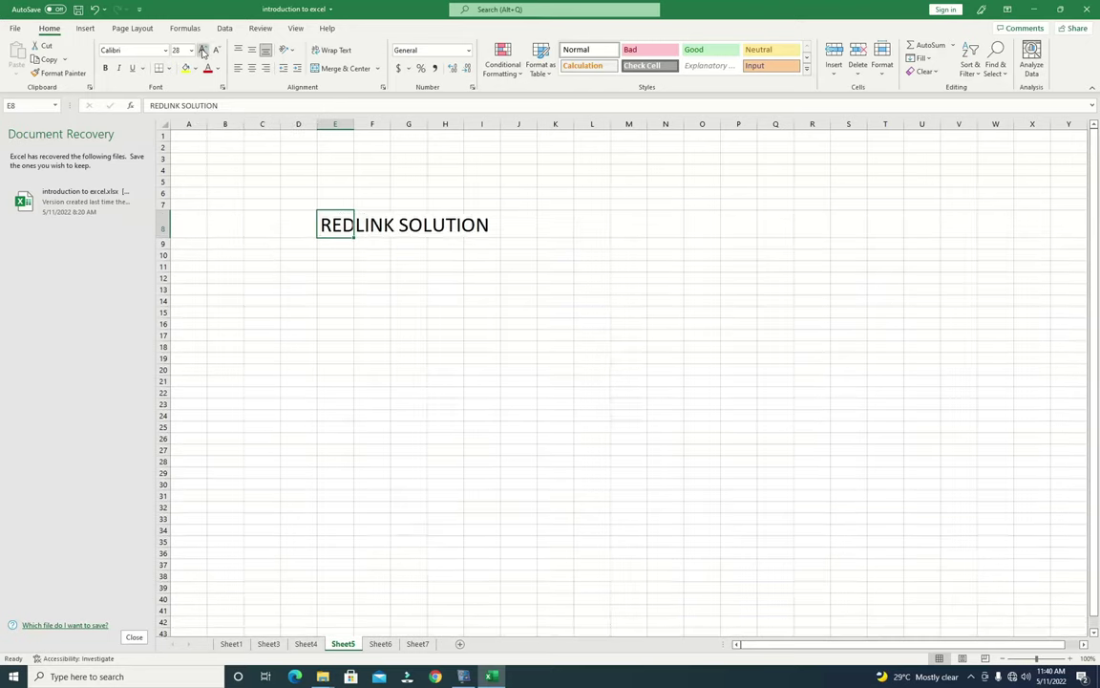
left_click(203, 52)
left_click(214, 51)
left_click(214, 52)
left_click(214, 52)
left_click(214, 52)
left_click(214, 52)
left_click(214, 52)
left_click(214, 52)
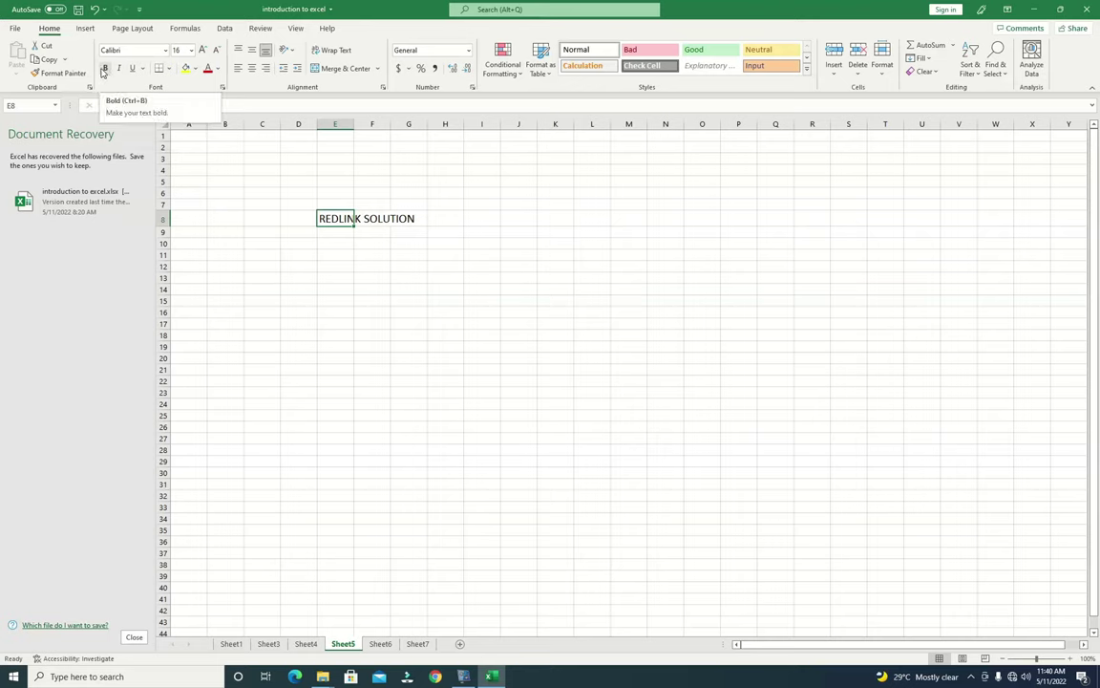
Toggle bold, italic and underline on the heading, leaving it plain.
left_click(105, 72)
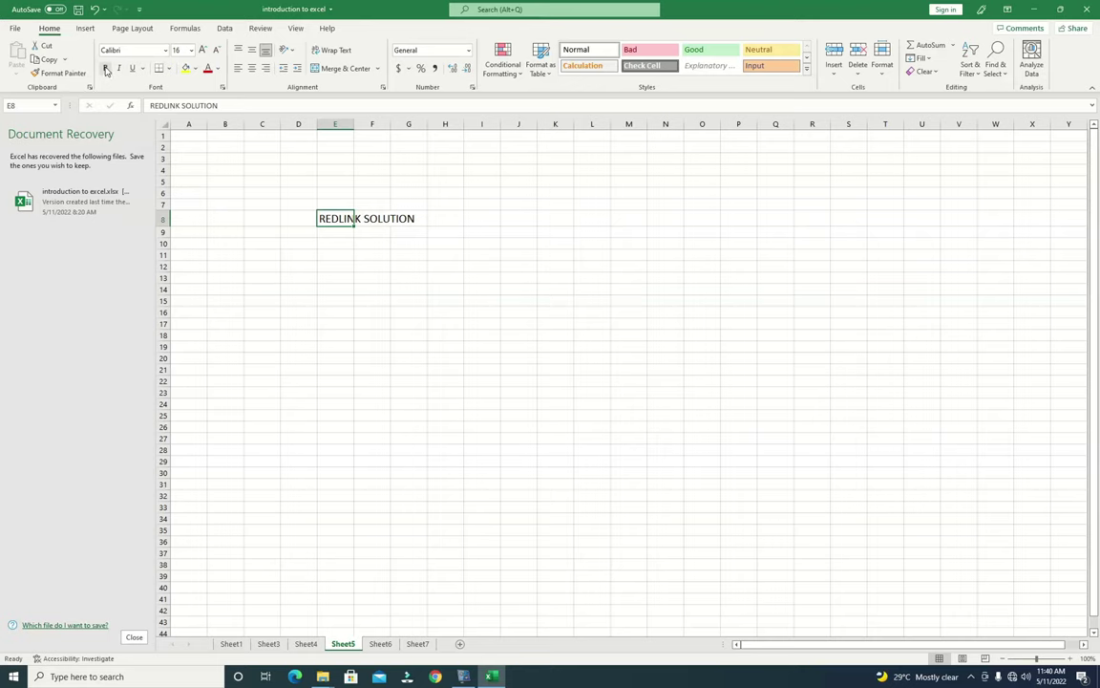
left_click(106, 72)
left_click(120, 71)
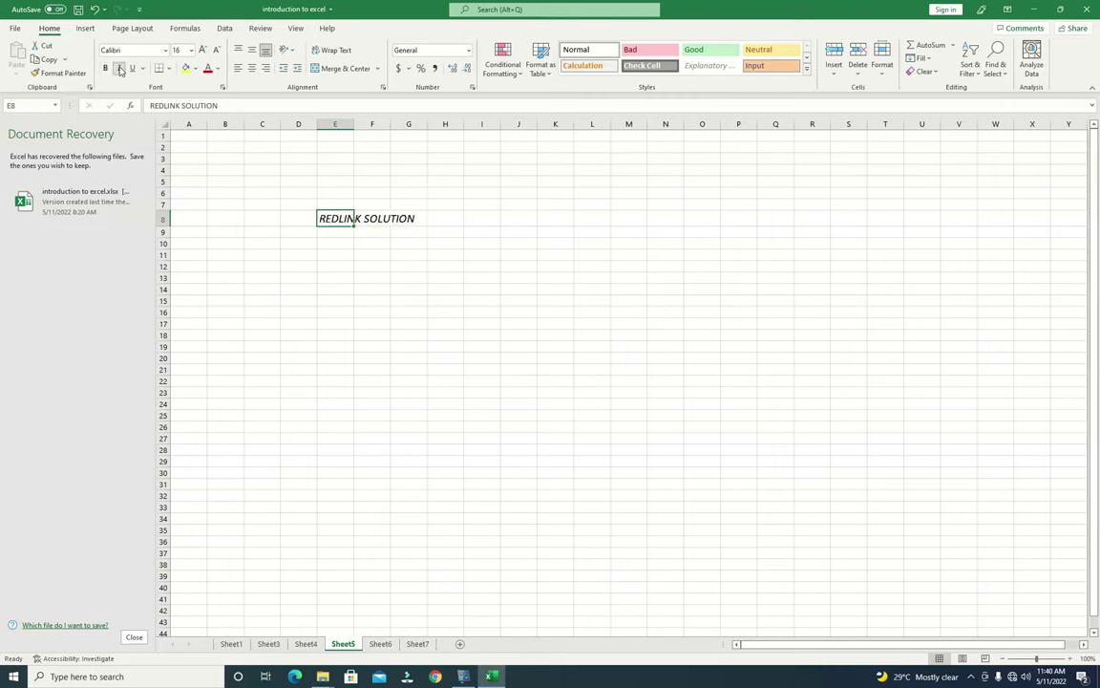
left_click(120, 70)
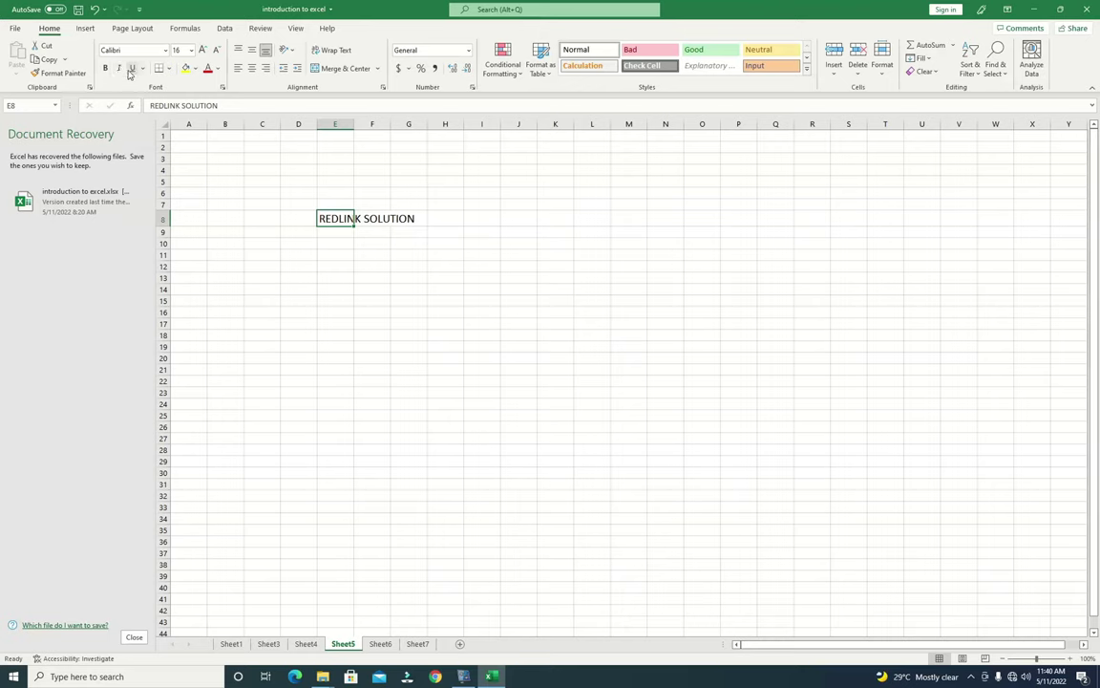
left_click(132, 70)
left_click(132, 71)
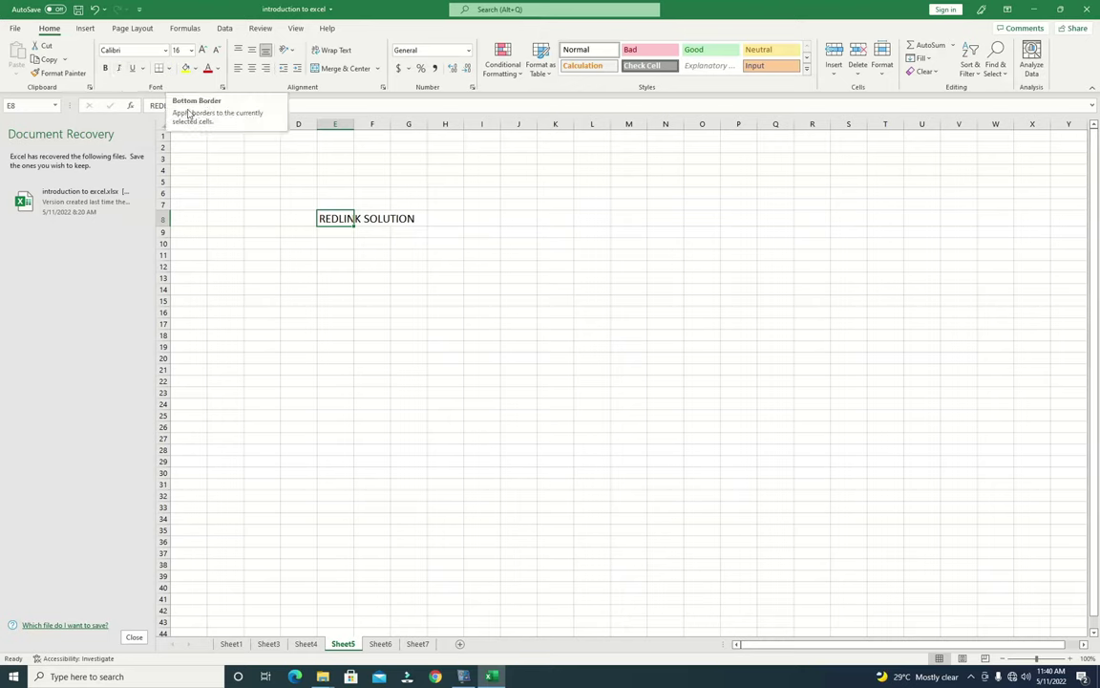
Select the range E8:G8 and show the Borders style list.
left_click(369, 241)
left_click_drag(322, 217, 409, 218)
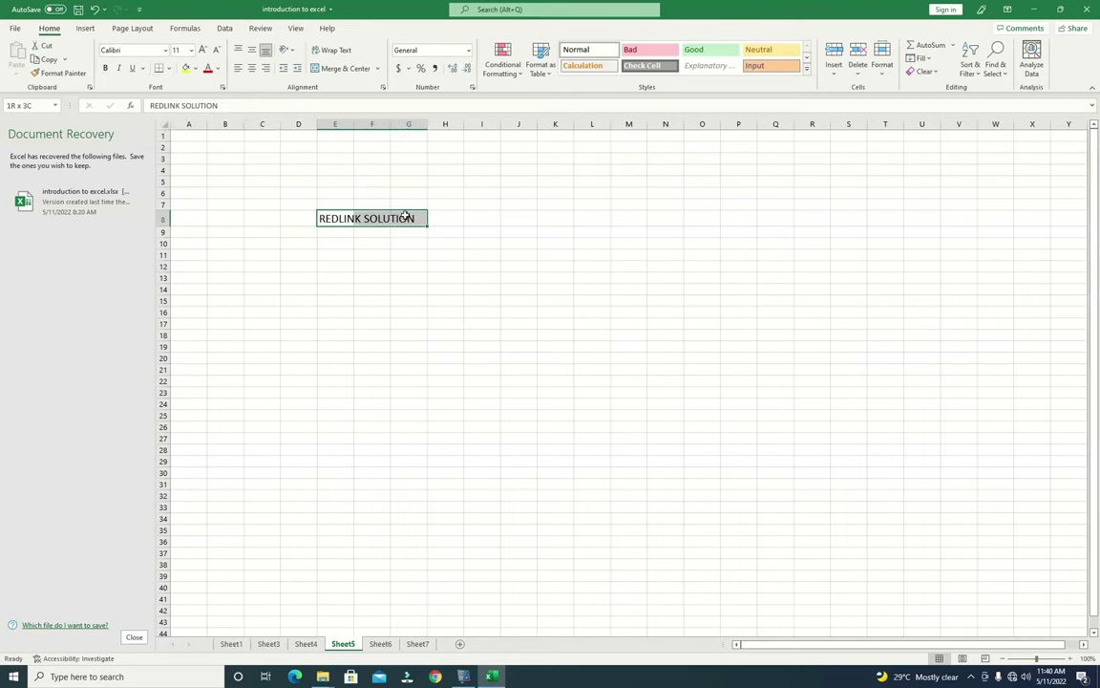
left_click(347, 219)
left_click_drag(349, 218, 421, 219)
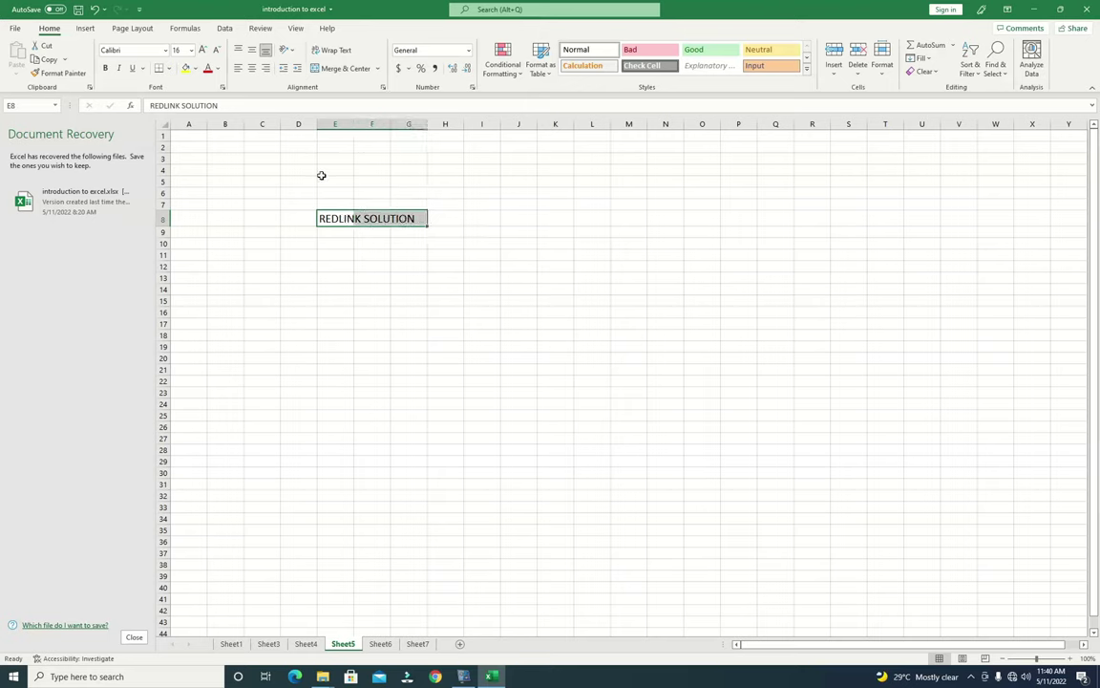
left_click(172, 70)
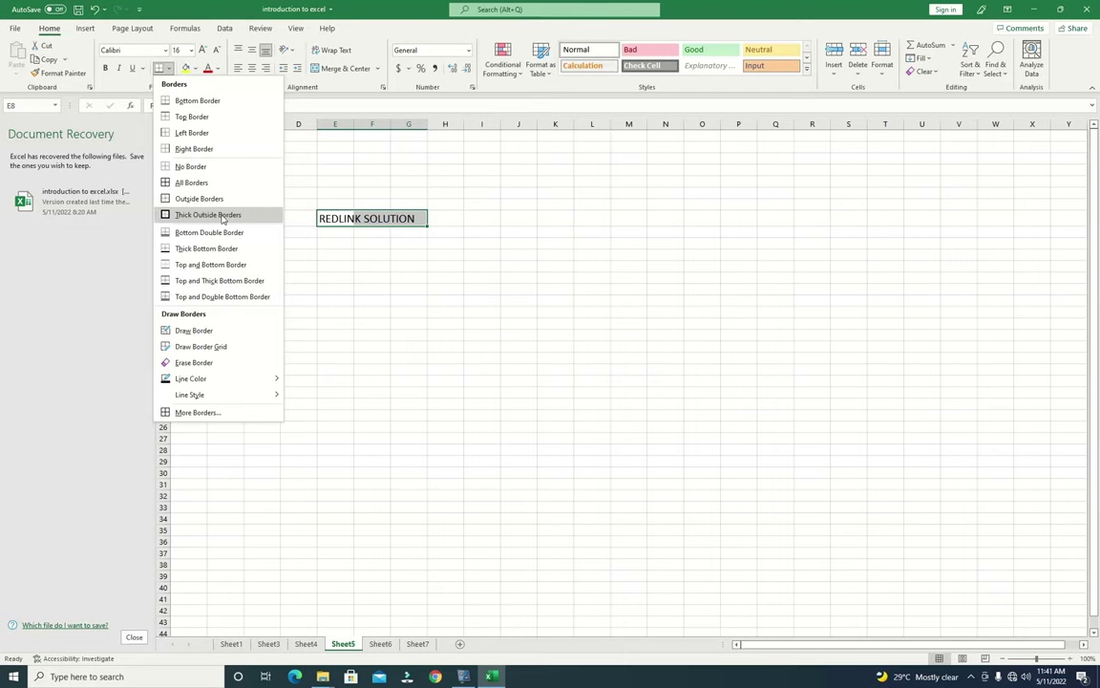
Close the border list, dismiss the Review tab's comments notice, and return to Home.
left_click(222, 29)
left_click(260, 27)
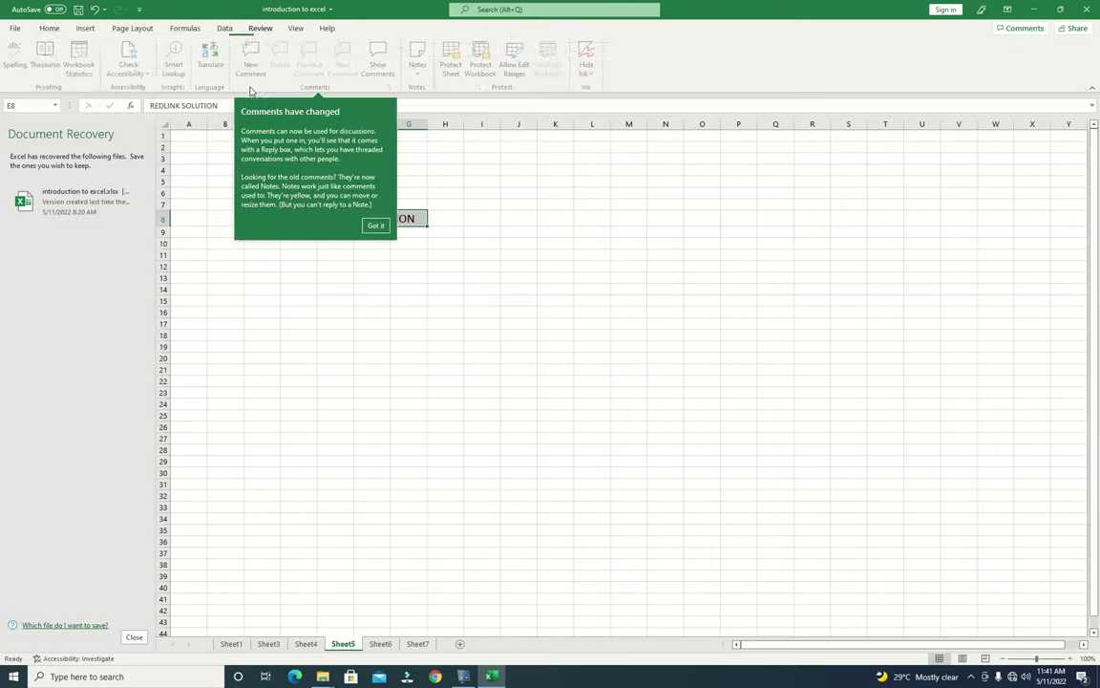
left_click(49, 29)
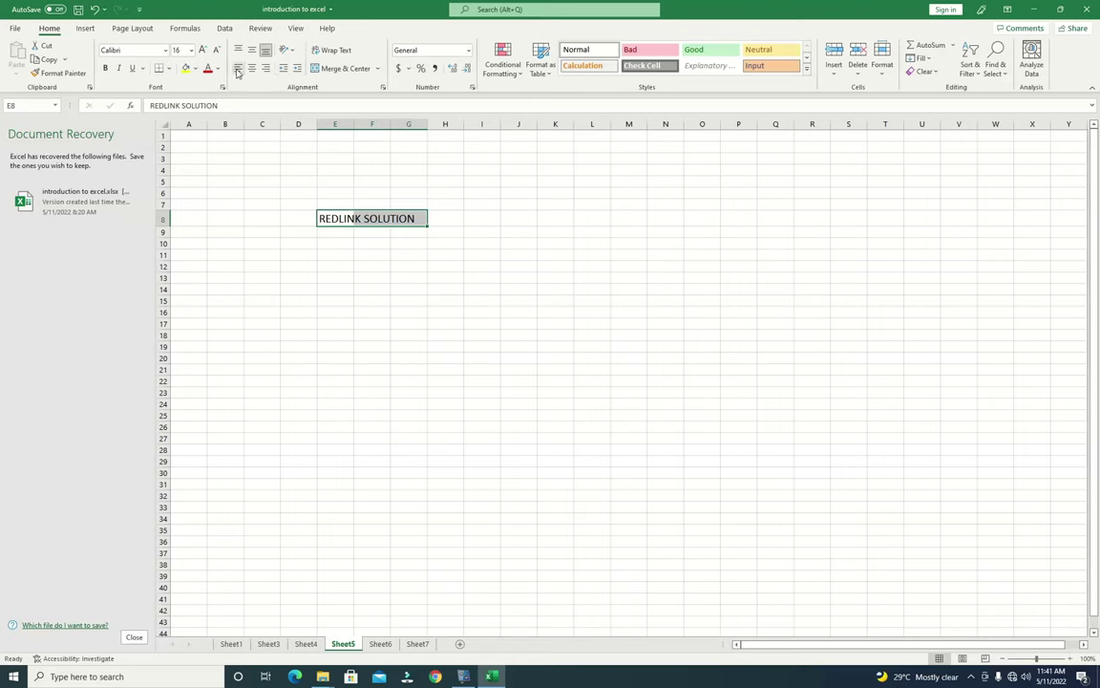
Center-align the E8 heading after trying right alignment, briefly checking the number format list.
left_click(266, 69)
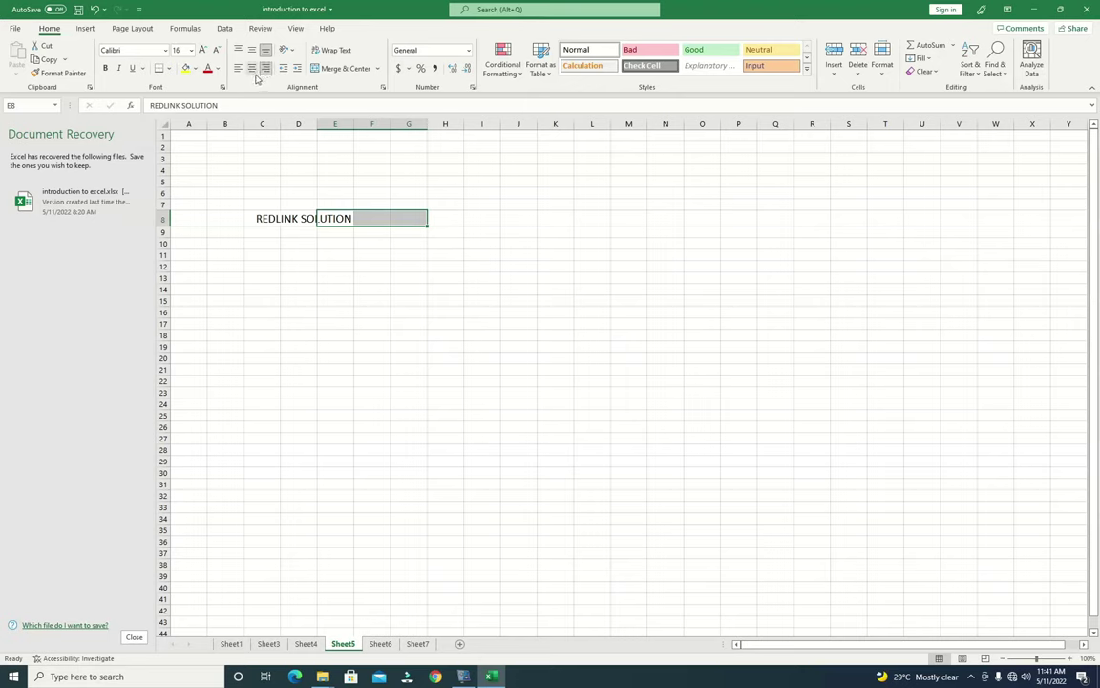
left_click(252, 70)
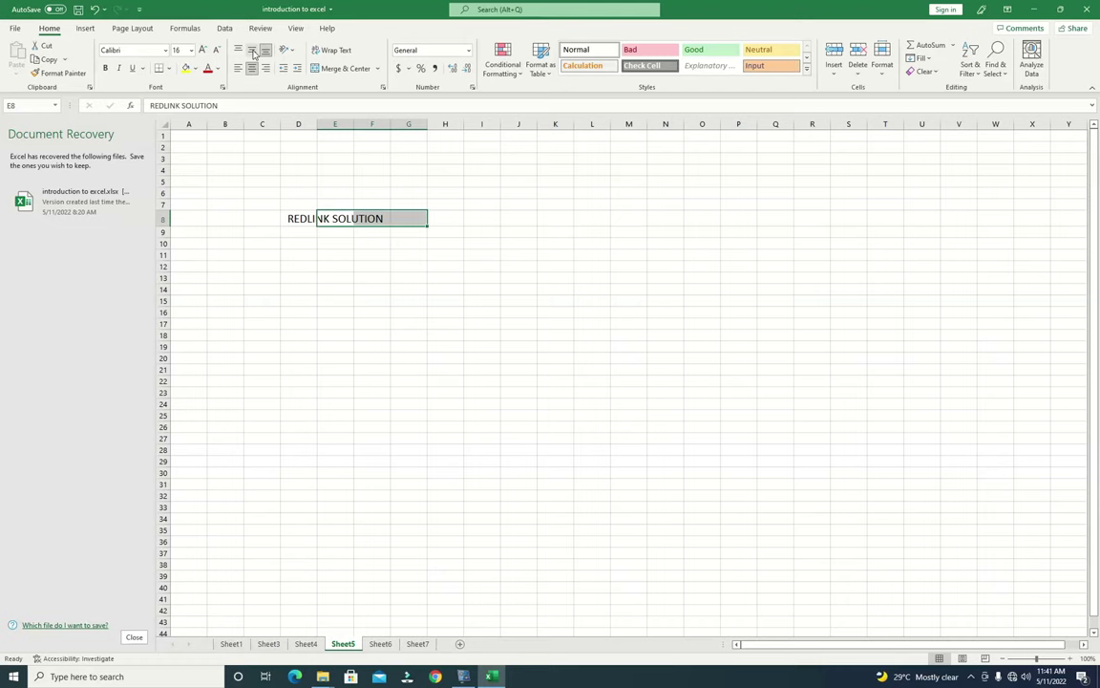
left_click(468, 53)
left_click(467, 52)
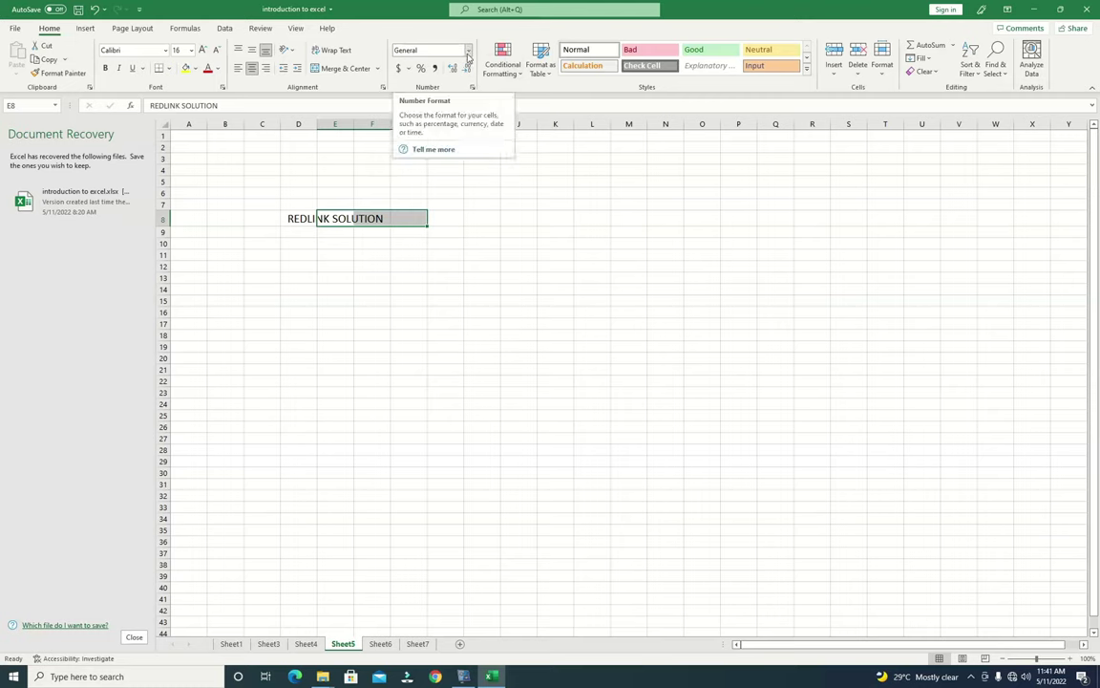
left_click(468, 53)
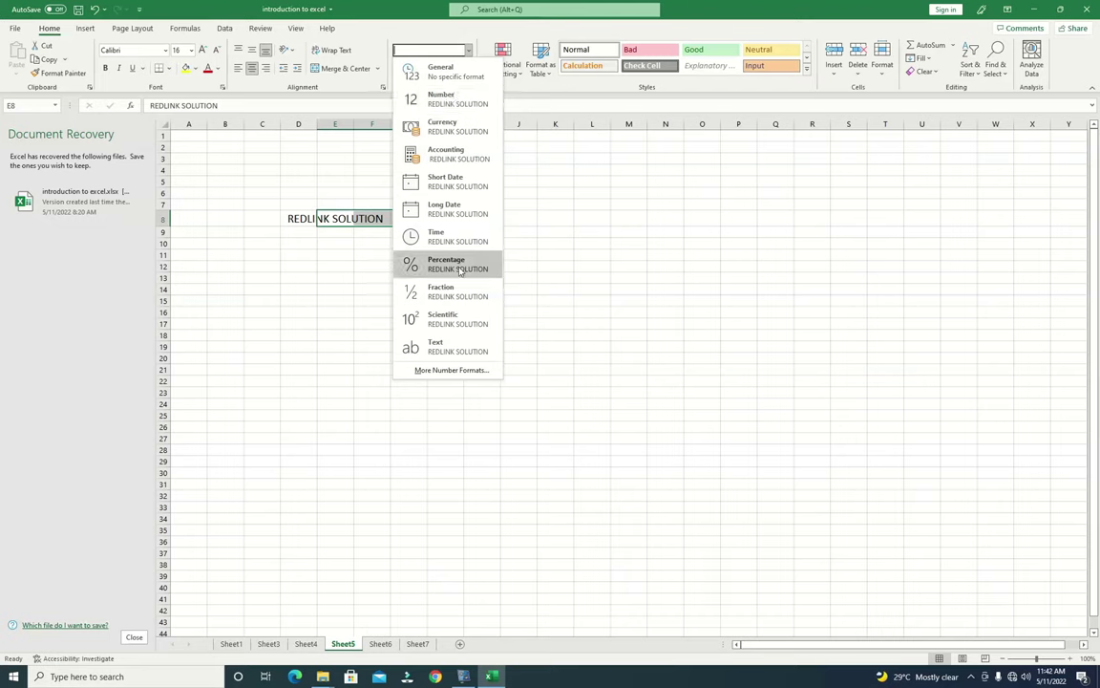
left_click(527, 90)
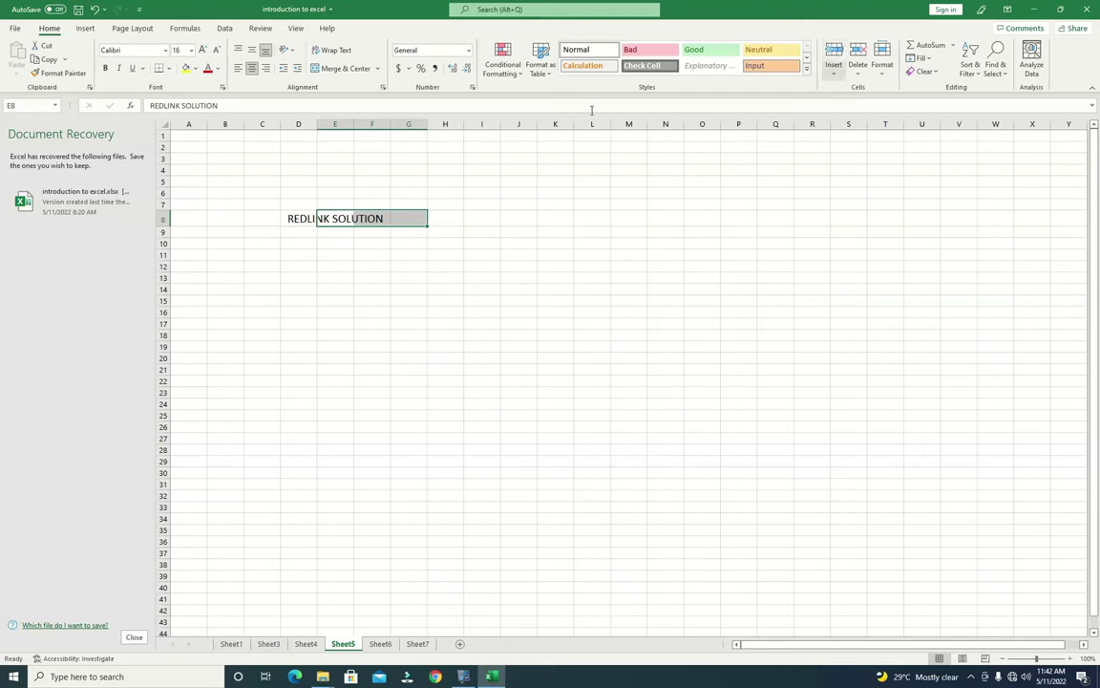
left_click(161, 193)
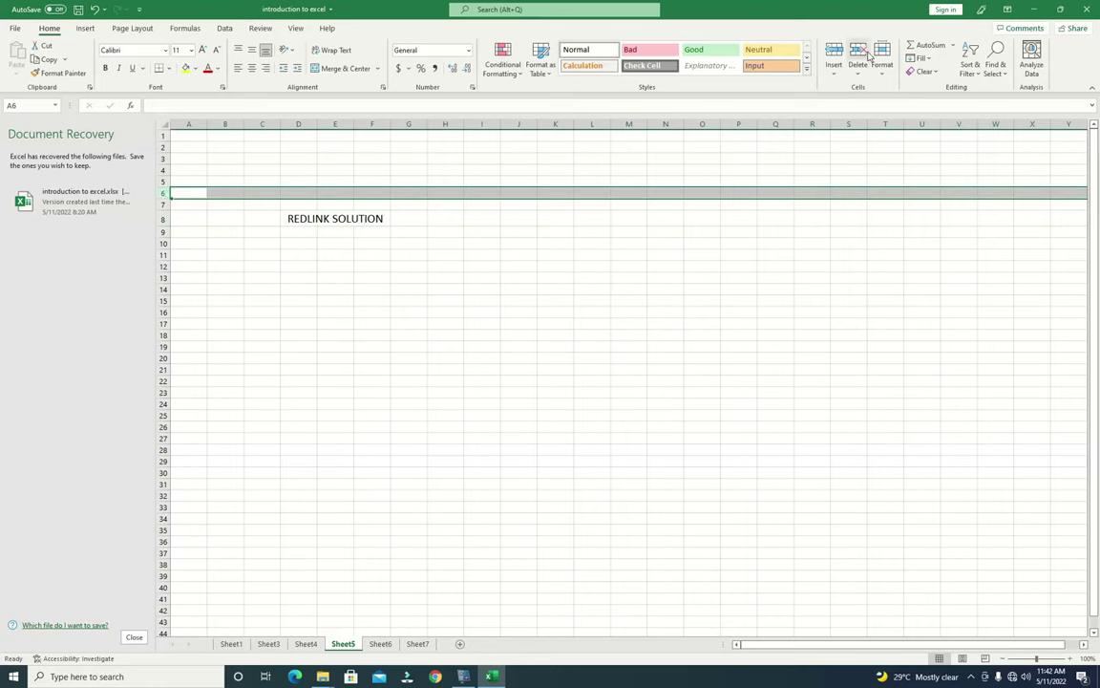
Switch to the Insert ribbon to display its table, picture, chart and symbol tools.
left_click(85, 29)
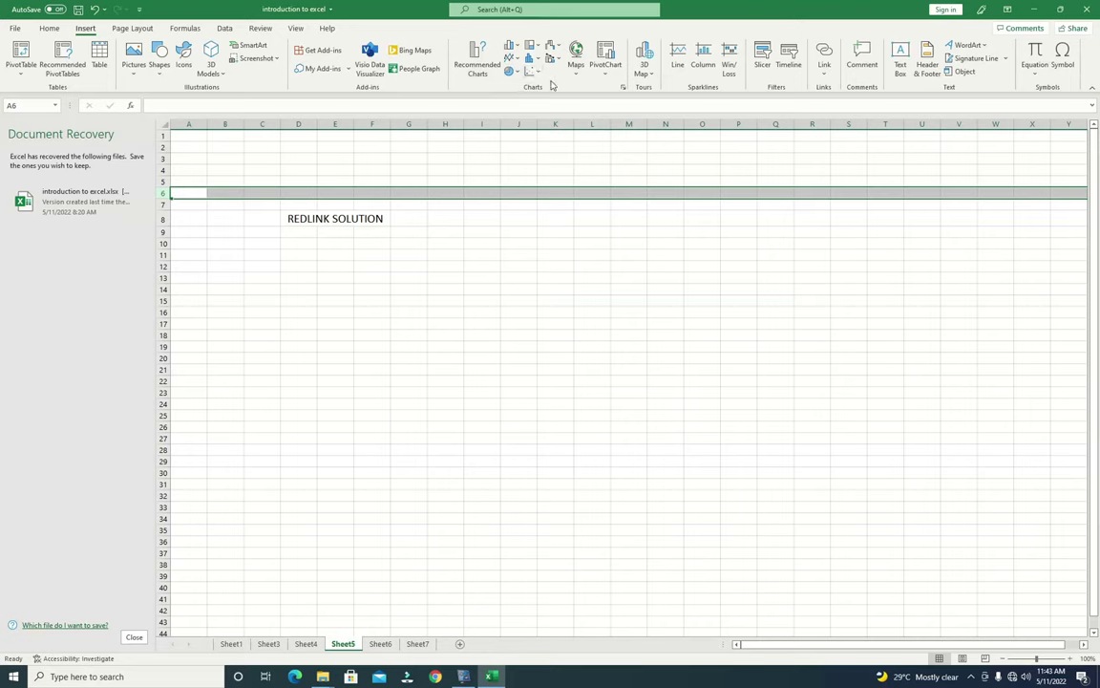
Show the Page Layout ribbon and preview its Portrait and Landscape orientation choices.
left_click(145, 30)
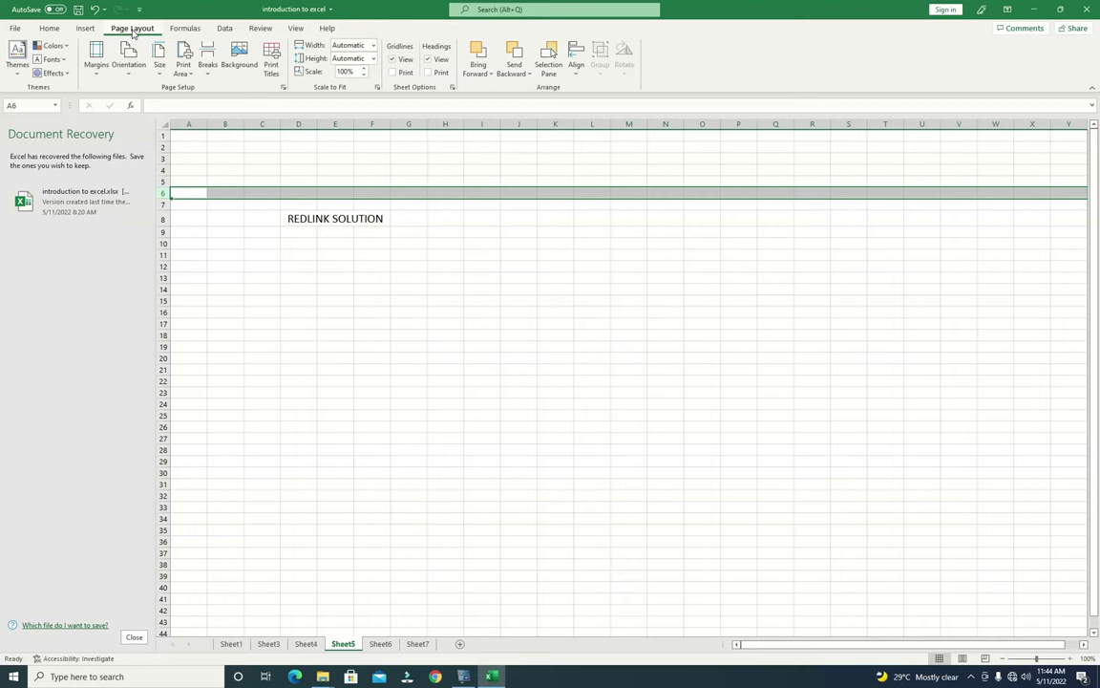
left_click(130, 61)
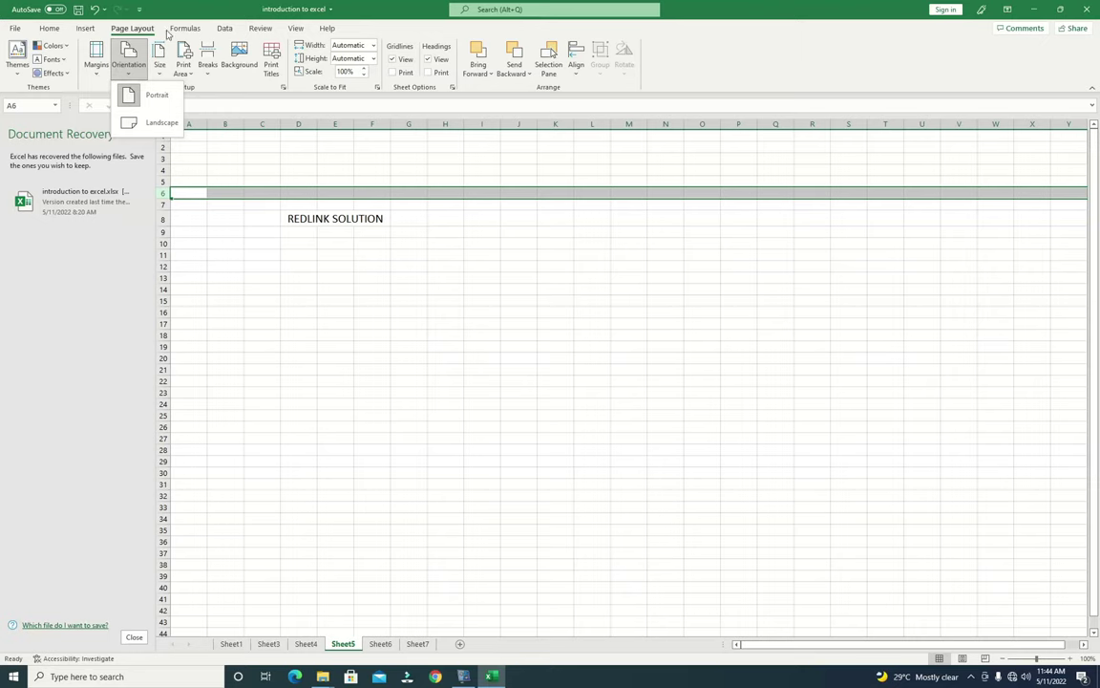
left_click(137, 32)
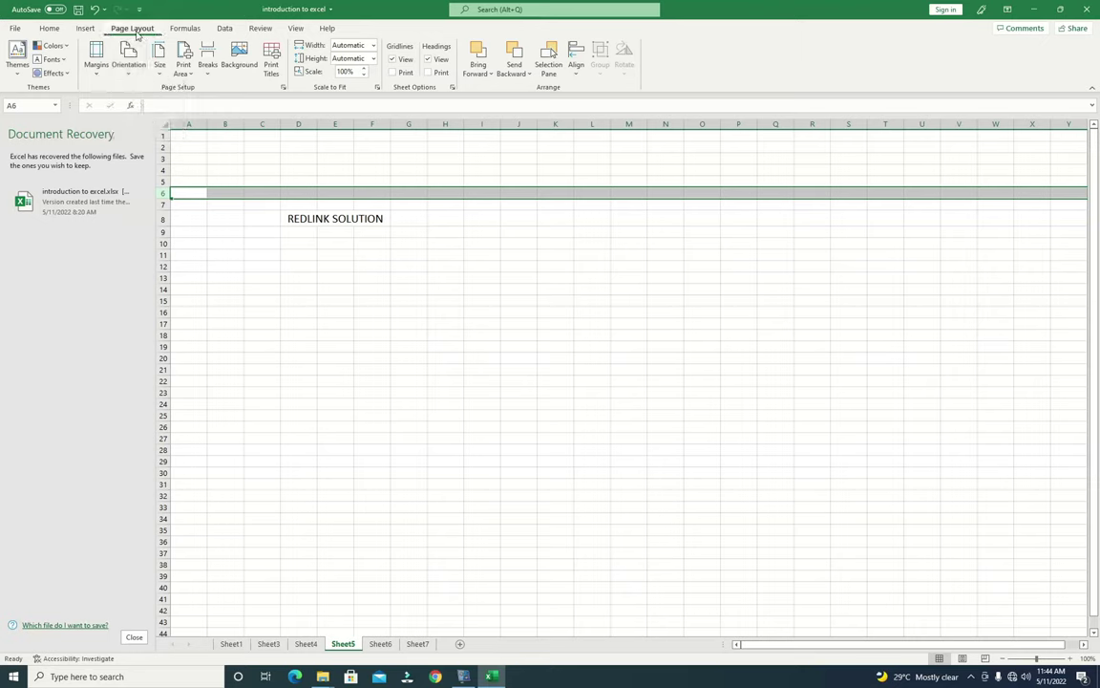
Browse the Formulas, Data, Review and View commands, putting the sheet in Normal view.
left_click(188, 30)
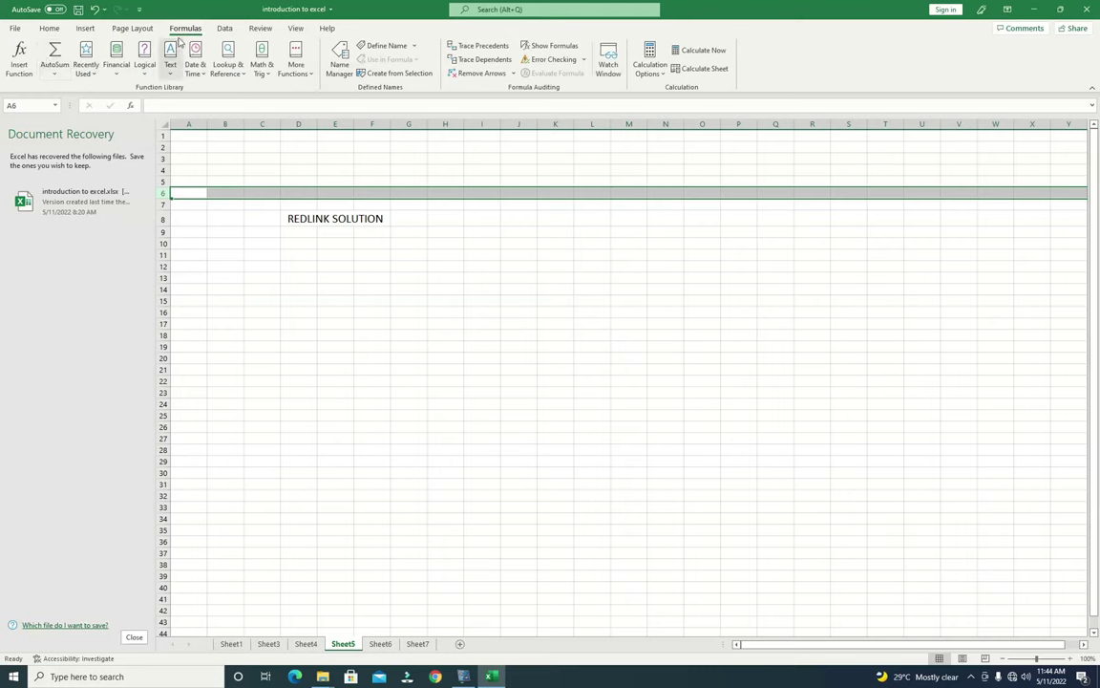
left_click(226, 28)
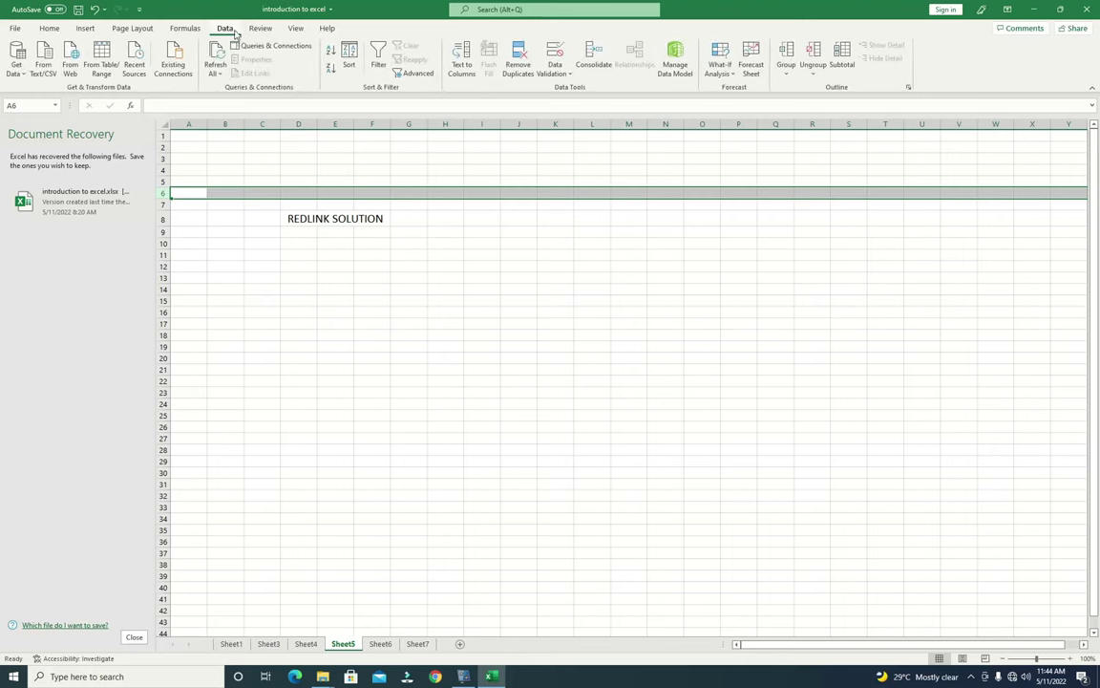
left_click(261, 28)
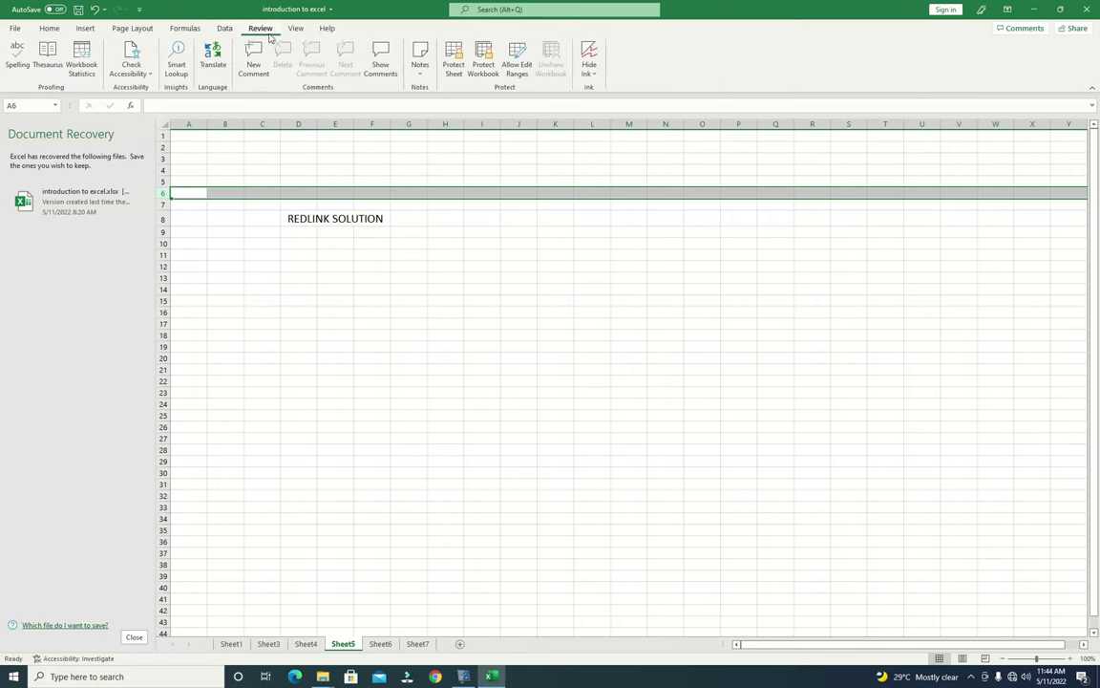
left_click(295, 29)
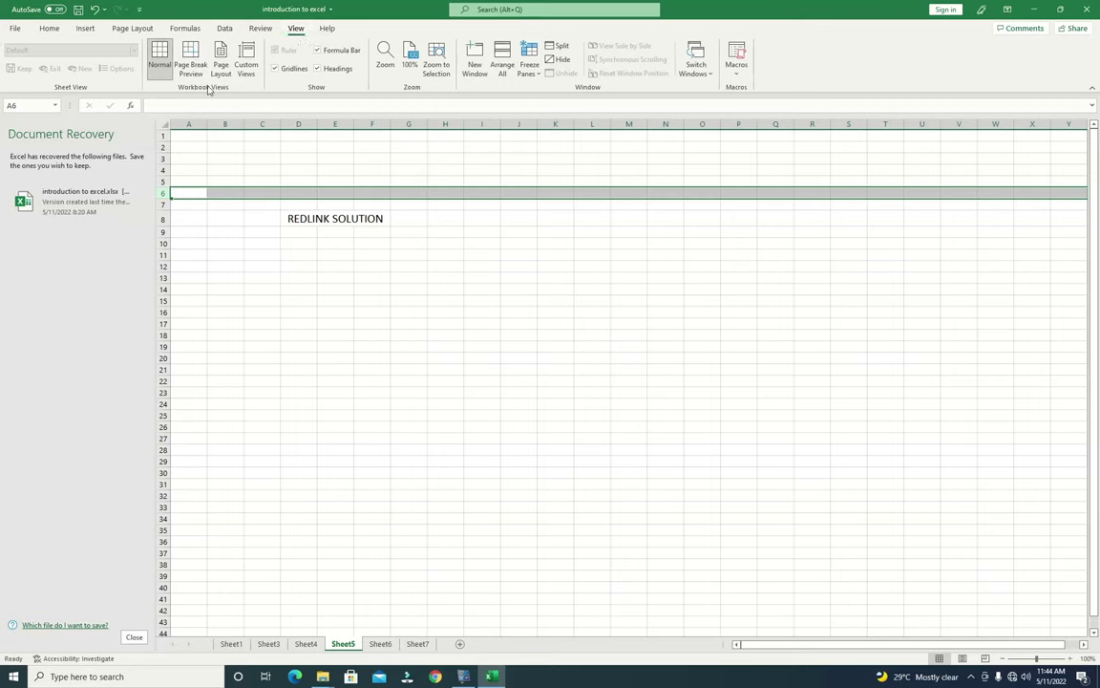
left_click(160, 63)
Show the Help commands, briefly opening and closing the File backstage.
left_click(328, 30)
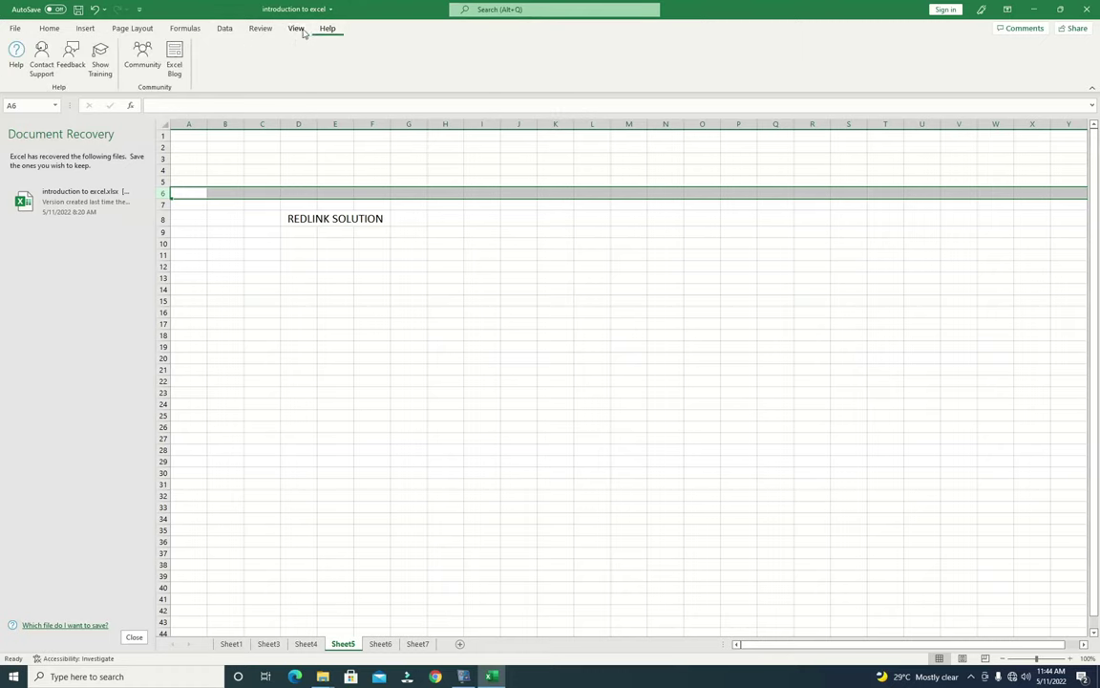
left_click(16, 29)
left_click(14, 29)
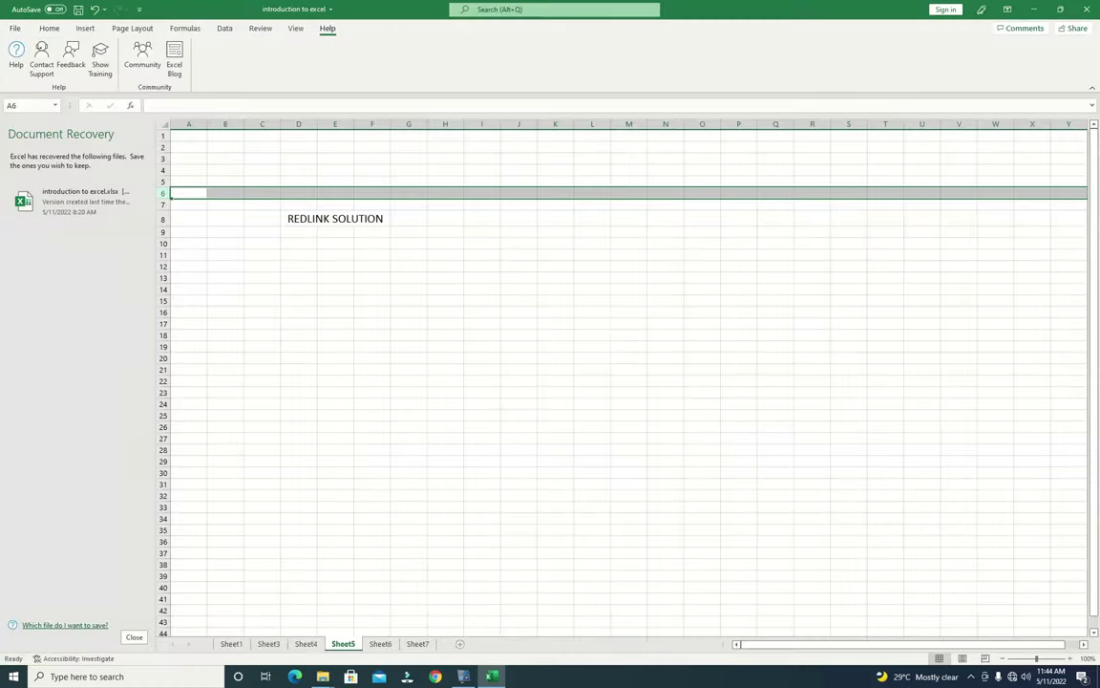